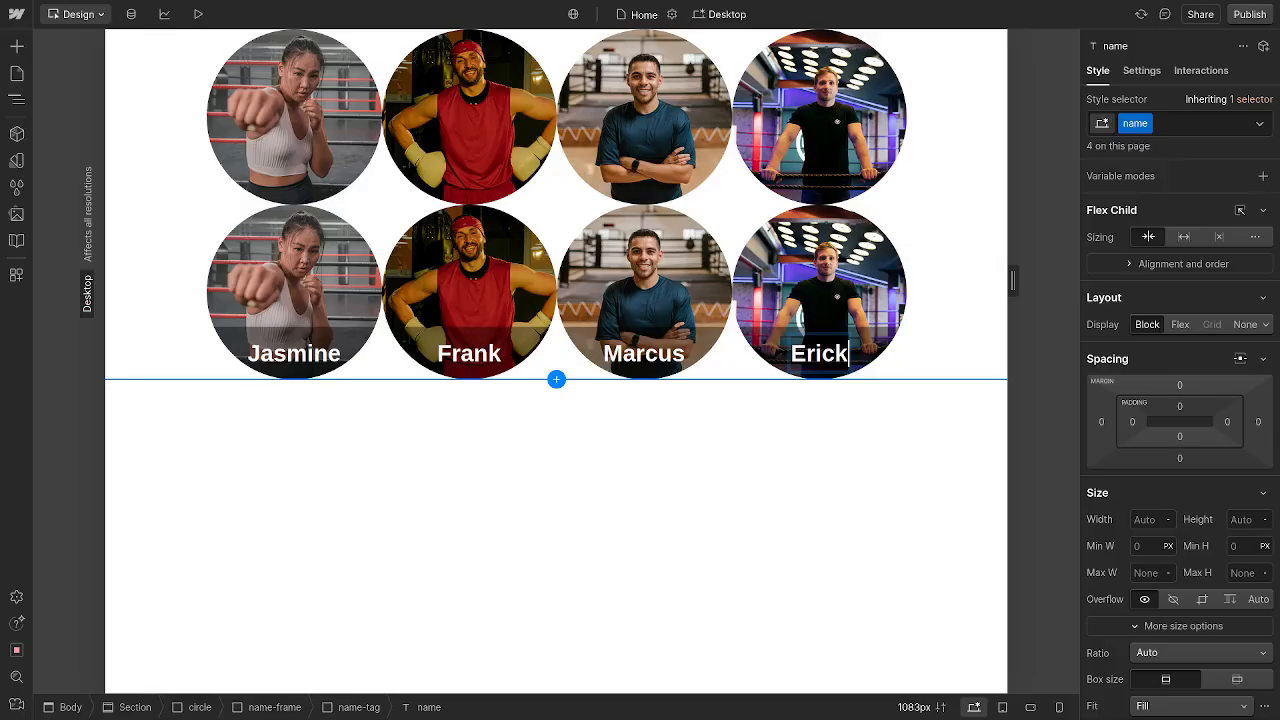
- Set the position of the circle element in the second section to Relative
{"action": "left_click", "coordinate": [88, 143]}
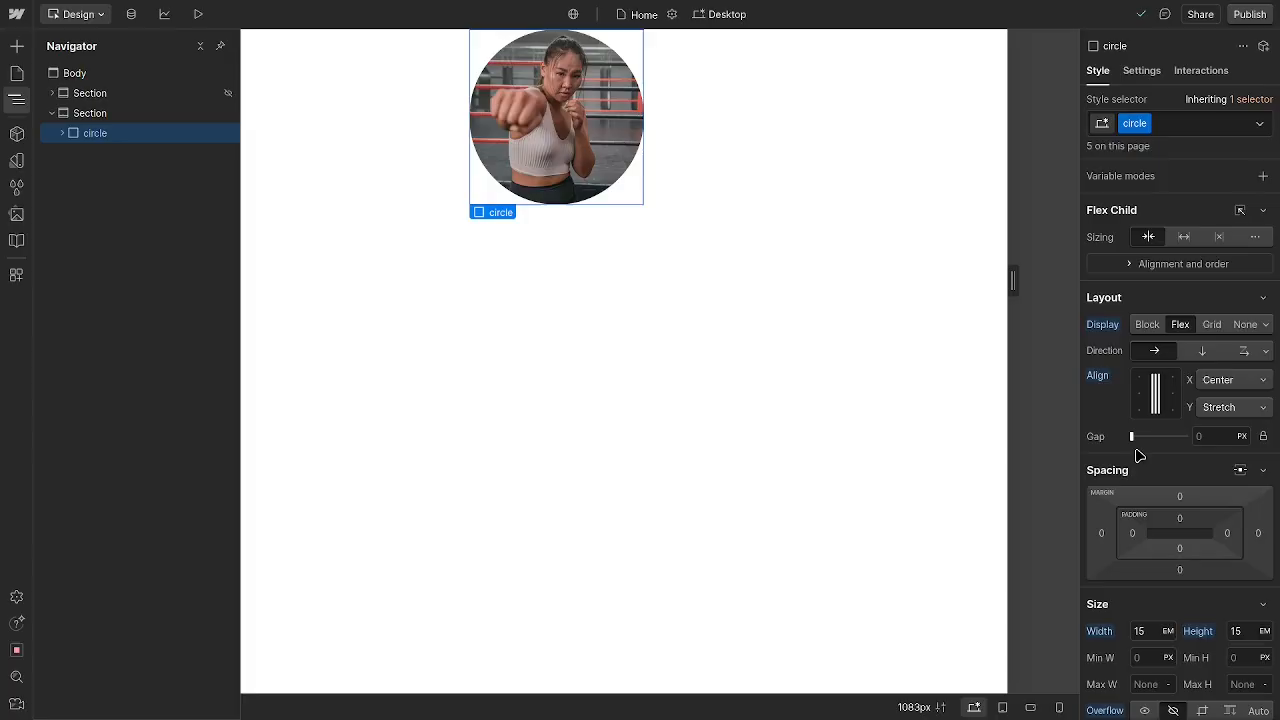
{"action": "scroll", "coordinate": [1137, 456], "scroll_direction": "down", "scroll_amount": 10}
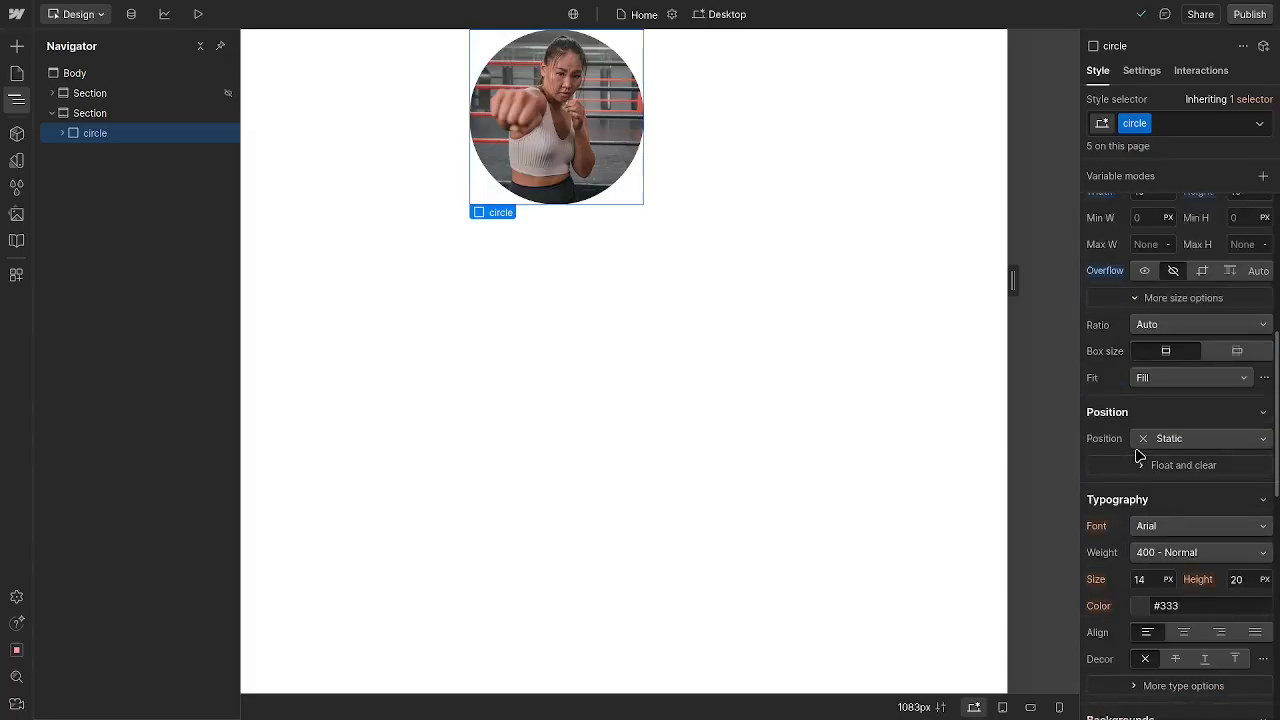
{"action": "left_click", "coordinate": [1155, 443]}
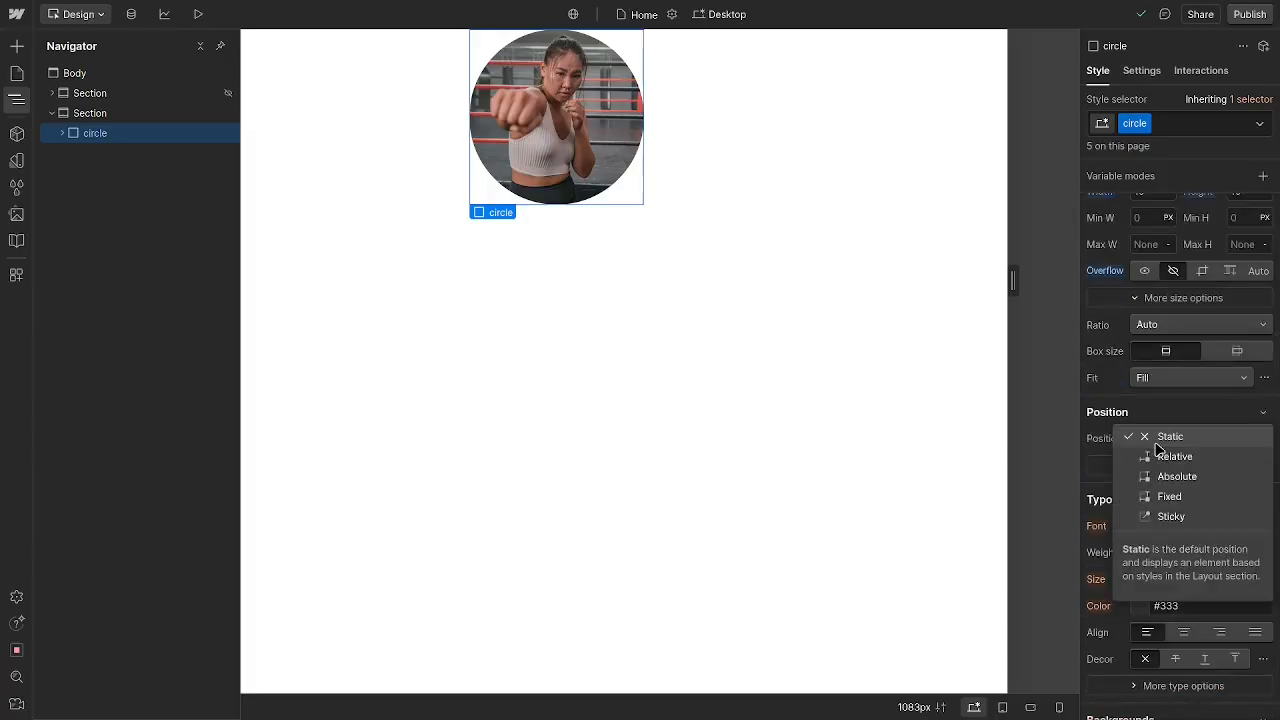
{"action": "left_click", "coordinate": [1188, 457]}
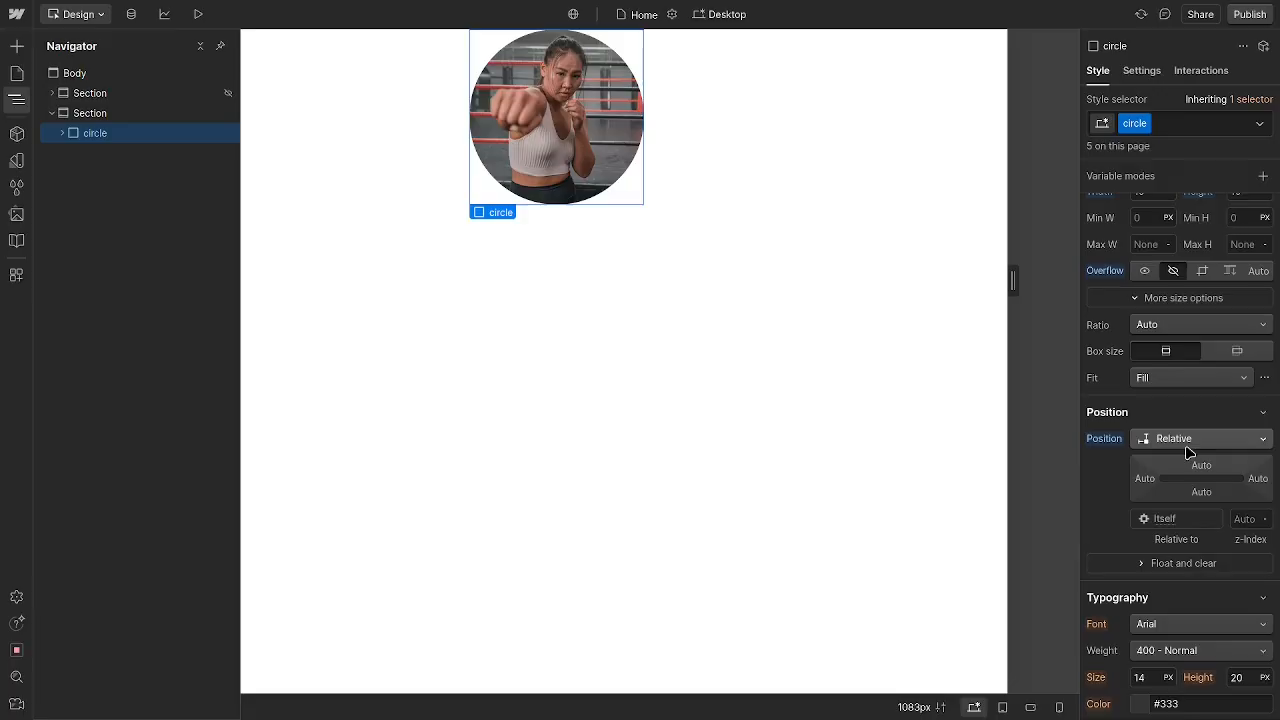
- Add a Div Block inside the circle element and give it the new class name-frame
{"action": "key", "text": "ctrl+k"}
{"action": "type", "text": "div"}
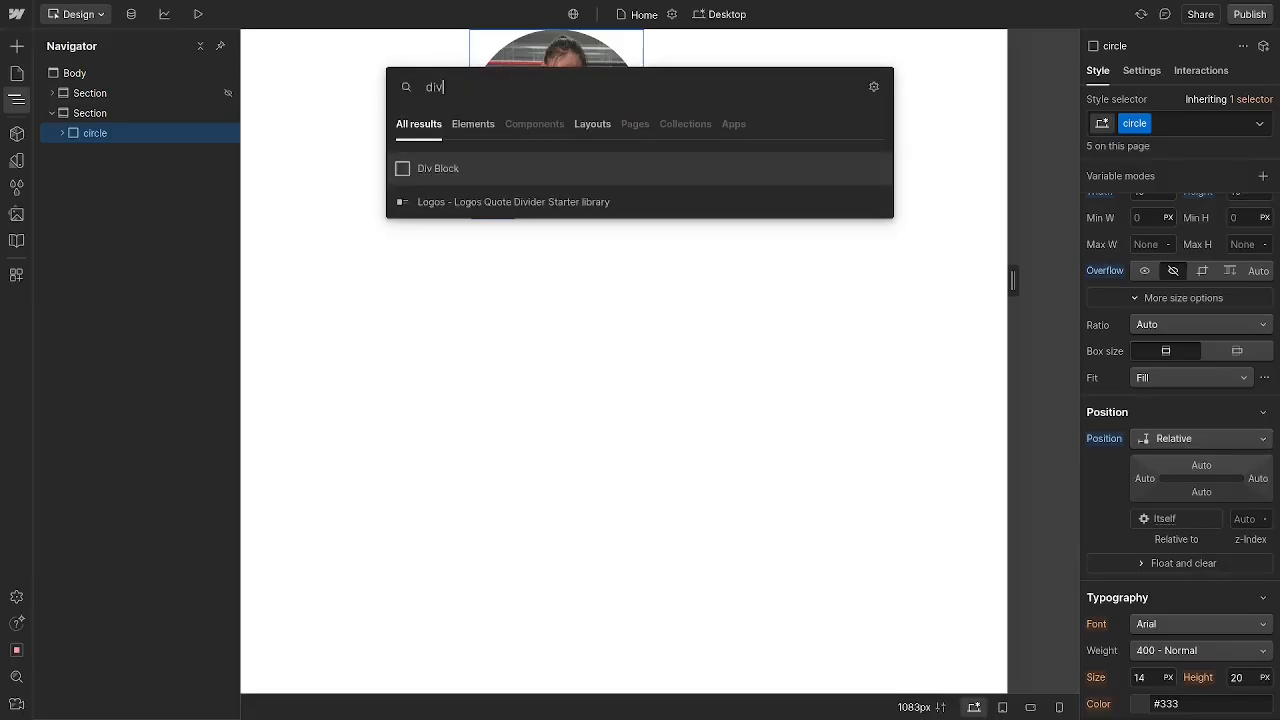
{"action": "key", "text": "Return"}
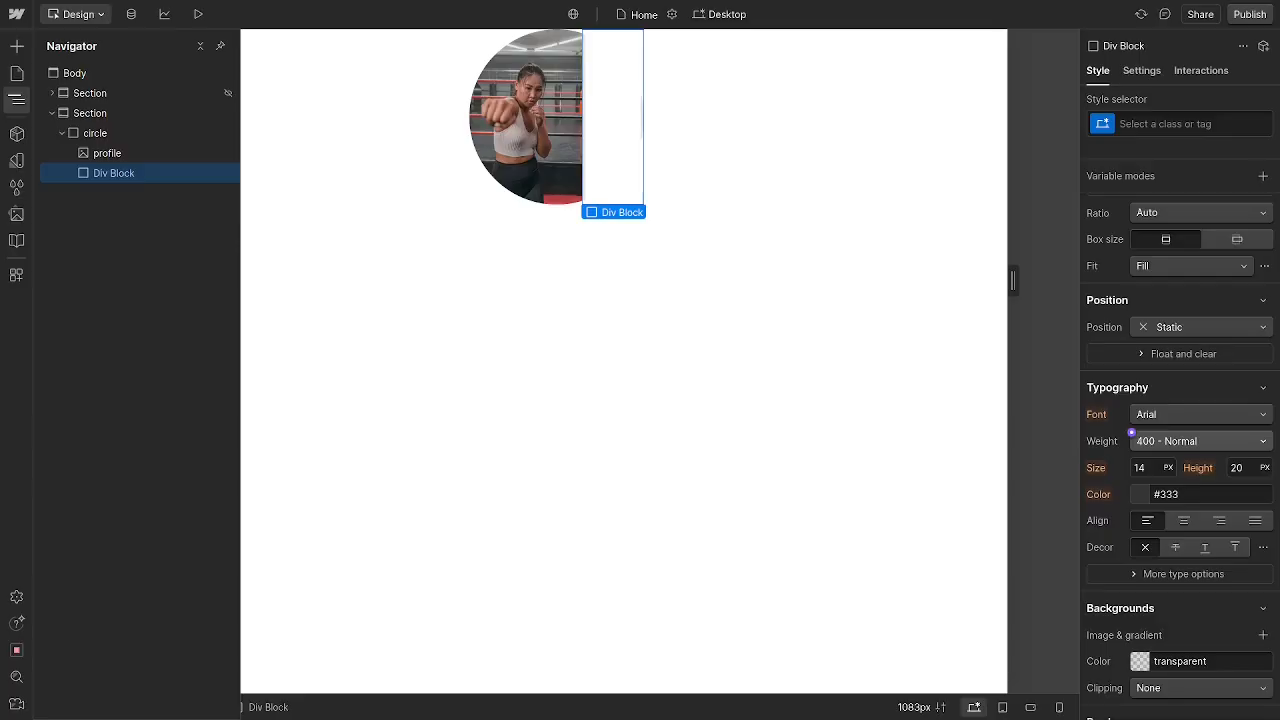
{"action": "left_click", "coordinate": [1151, 130]}
{"action": "type", "text": "name"}
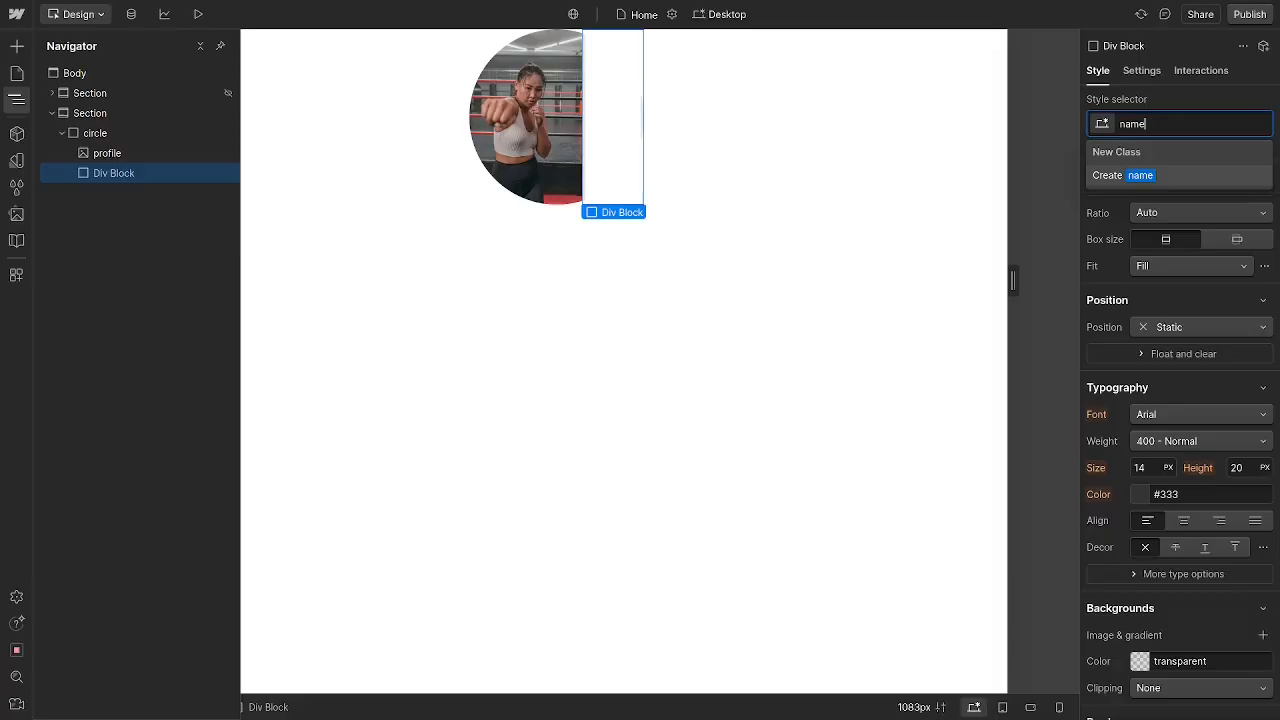
{"action": "type", "text": "-frame"}
{"action": "key", "text": "Return"}
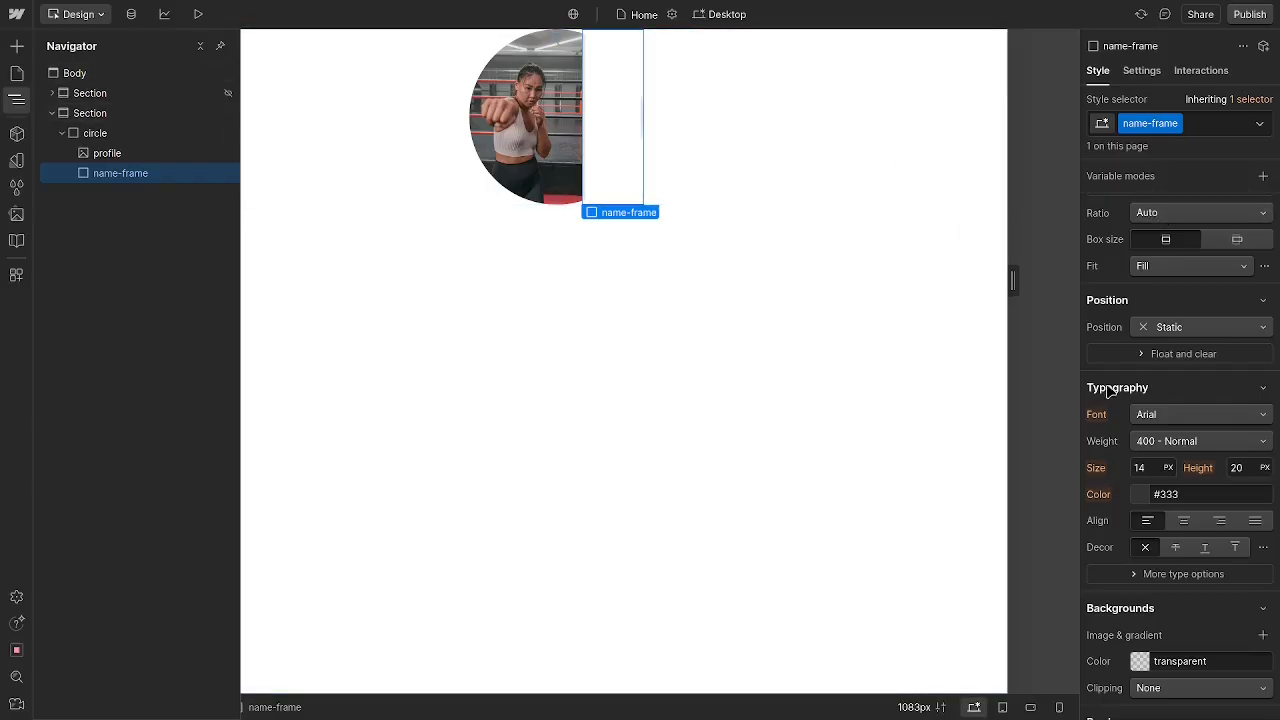
- Make name-frame a horizontal flex container with its children aligned to the center on X and the bottom on Y
{"action": "scroll", "coordinate": [1117, 303], "scroll_direction": "up", "scroll_amount": 3}
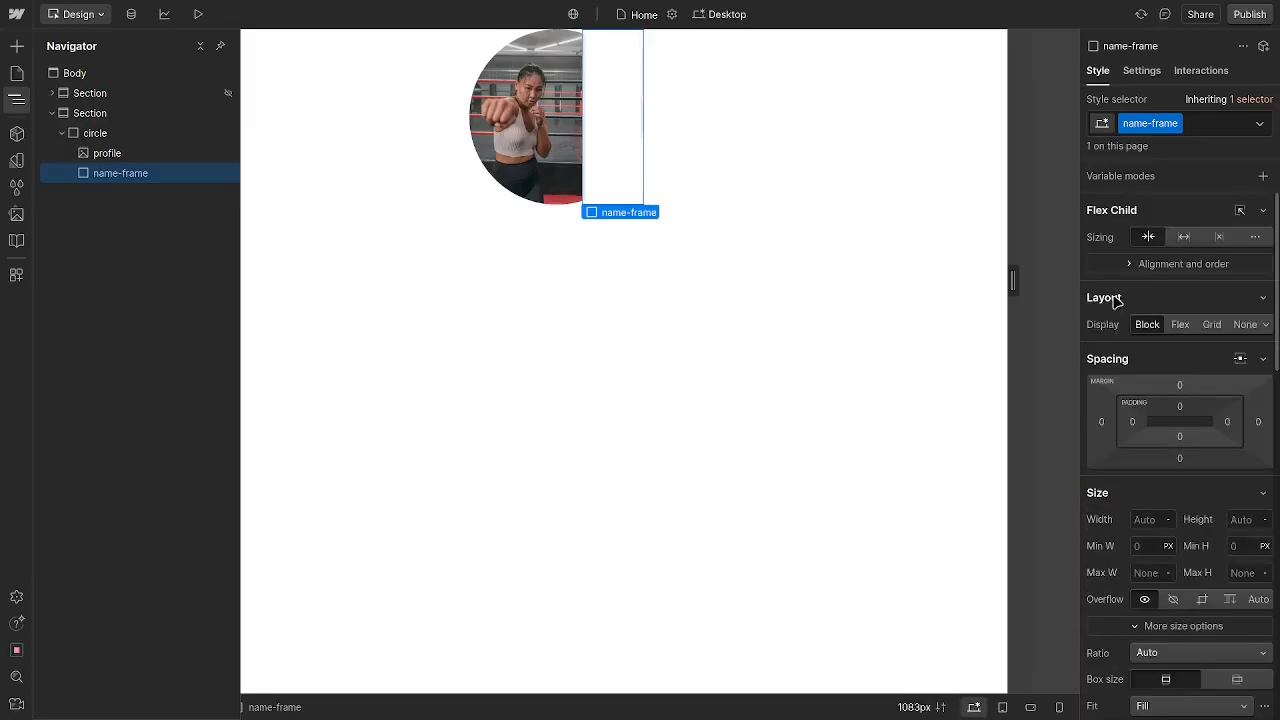
{"action": "left_click", "coordinate": [1178, 324]}
{"action": "left_click", "coordinate": [1214, 378]}
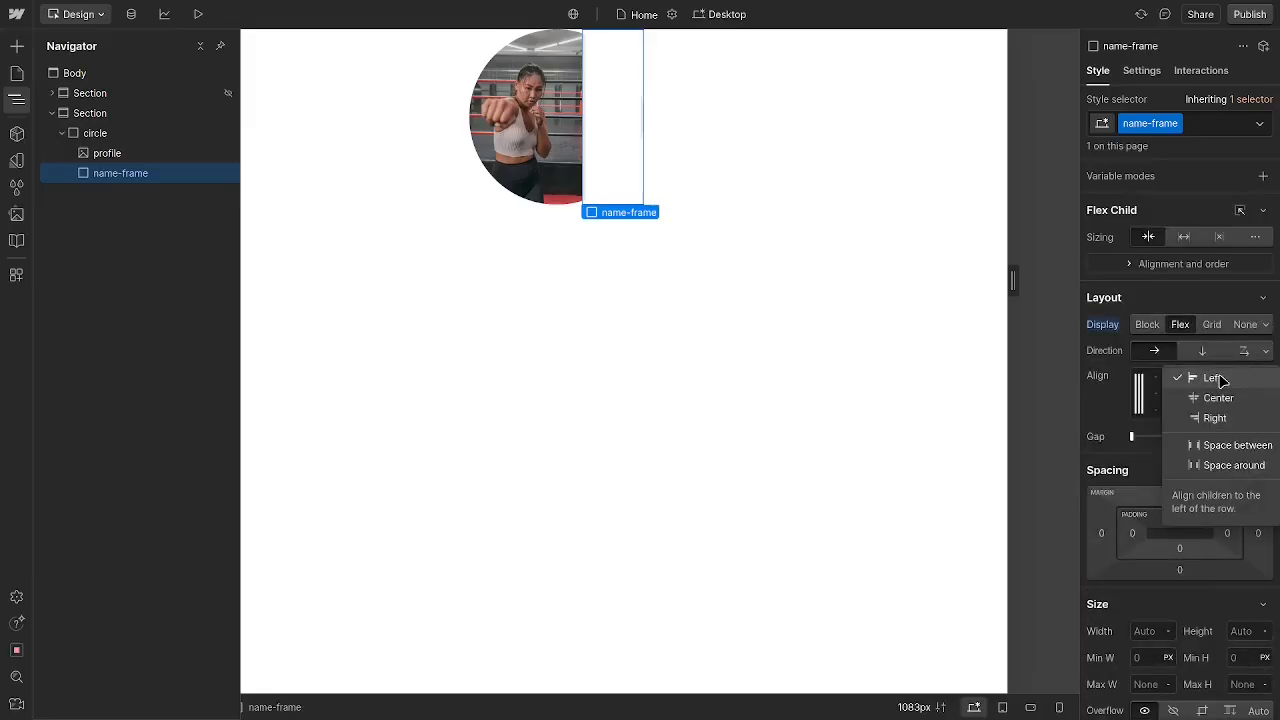
{"action": "left_click", "coordinate": [1227, 401]}
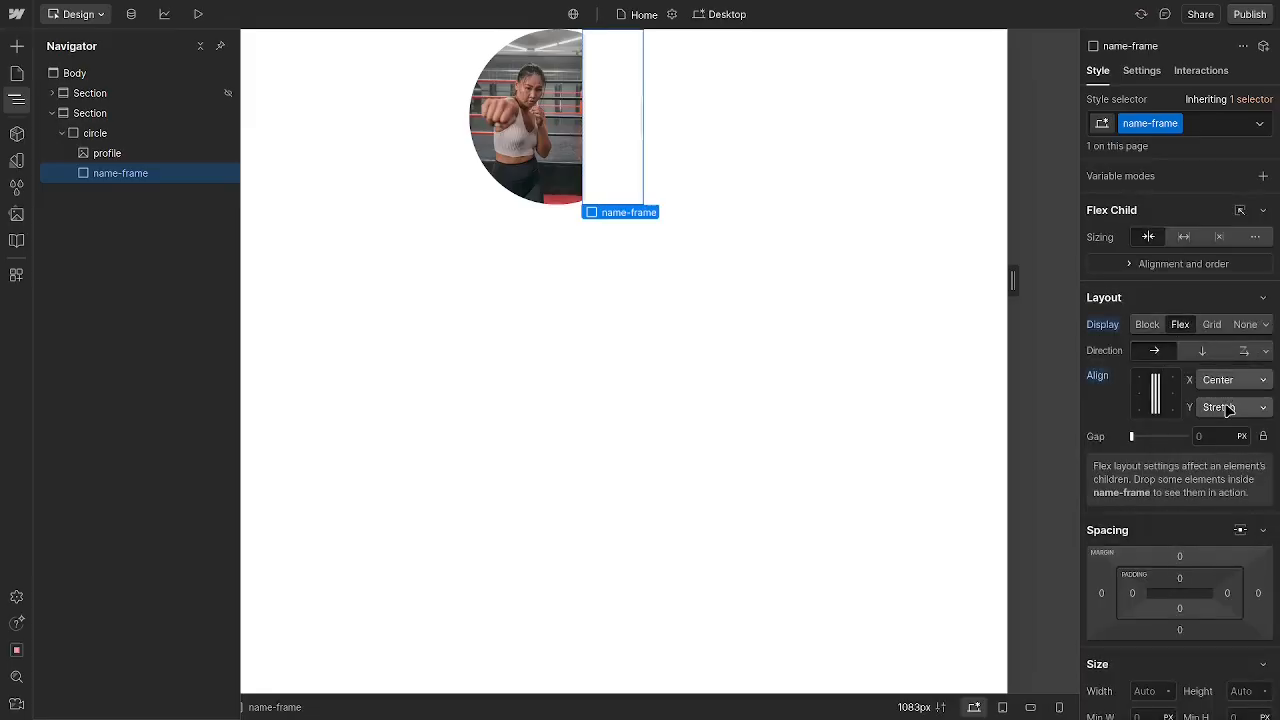
{"action": "left_click", "coordinate": [1157, 412]}
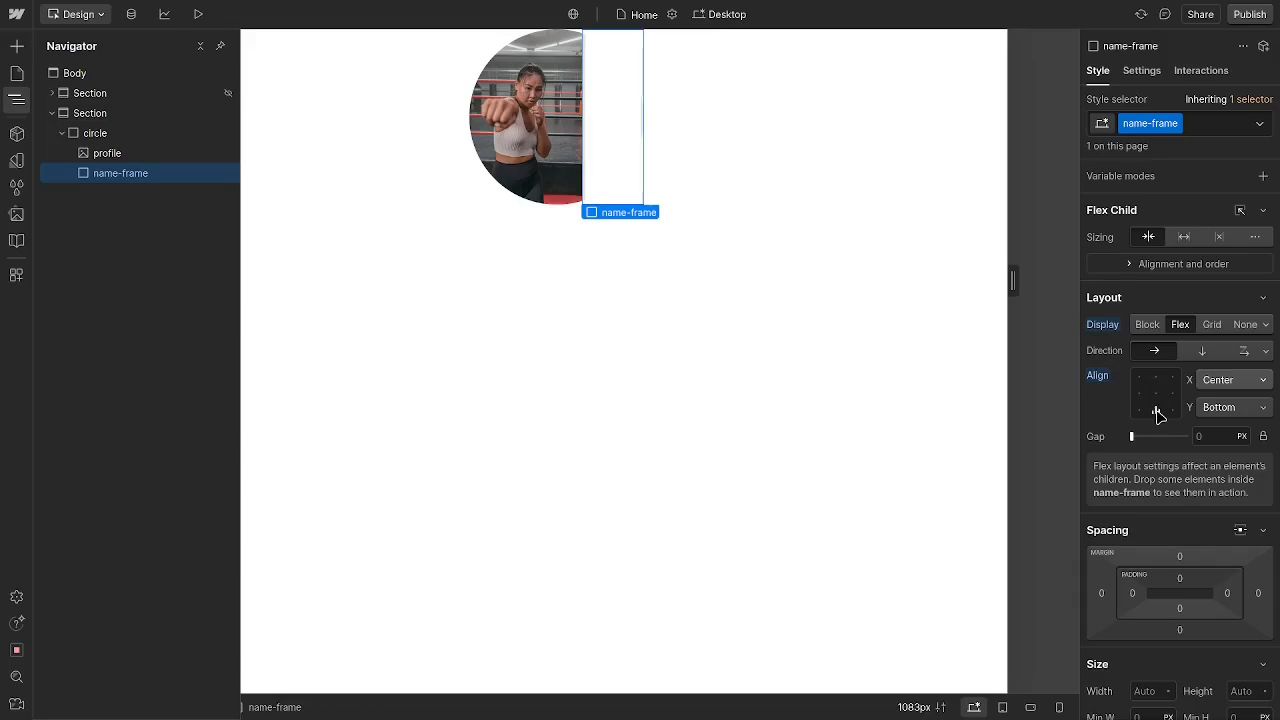
- Position name-frame as Absolute and stretch it over the full circle with 0% offsets on all sides
{"action": "scroll", "coordinate": [1158, 415], "scroll_direction": "down", "scroll_amount": 5}
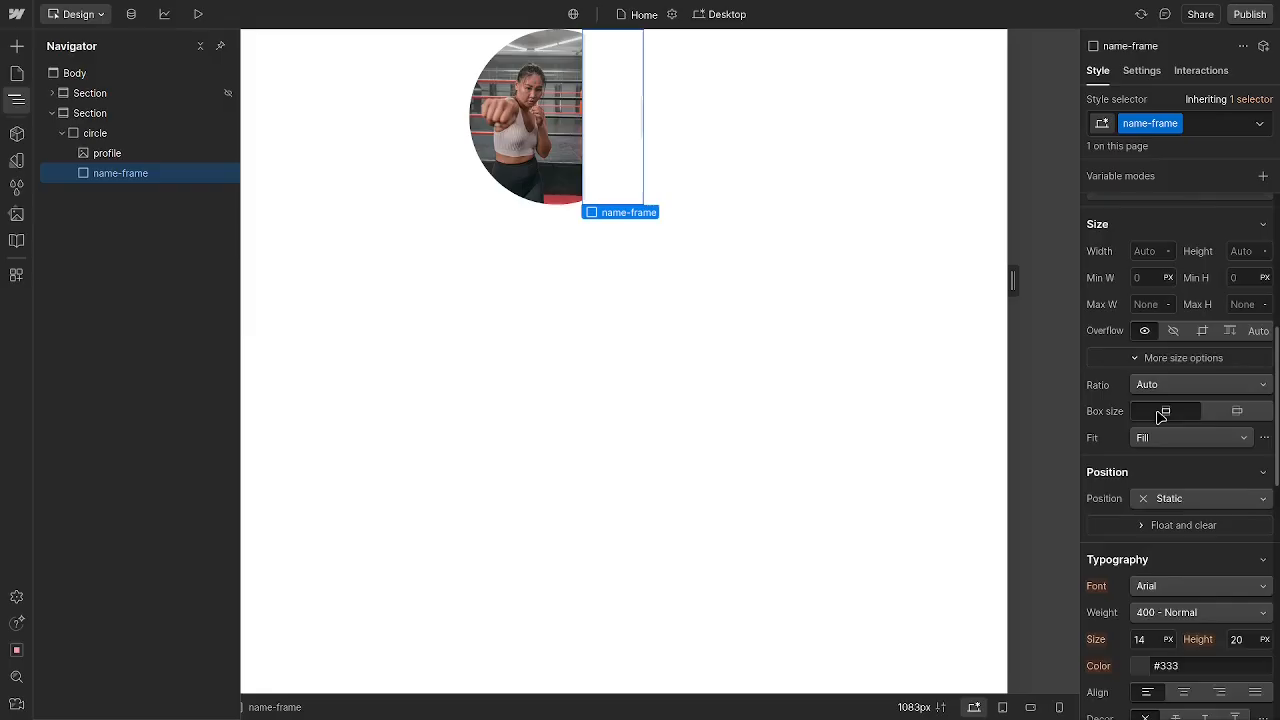
{"action": "scroll", "coordinate": [1160, 416], "scroll_direction": "down", "scroll_amount": 2}
{"action": "left_click", "coordinate": [1180, 388]}
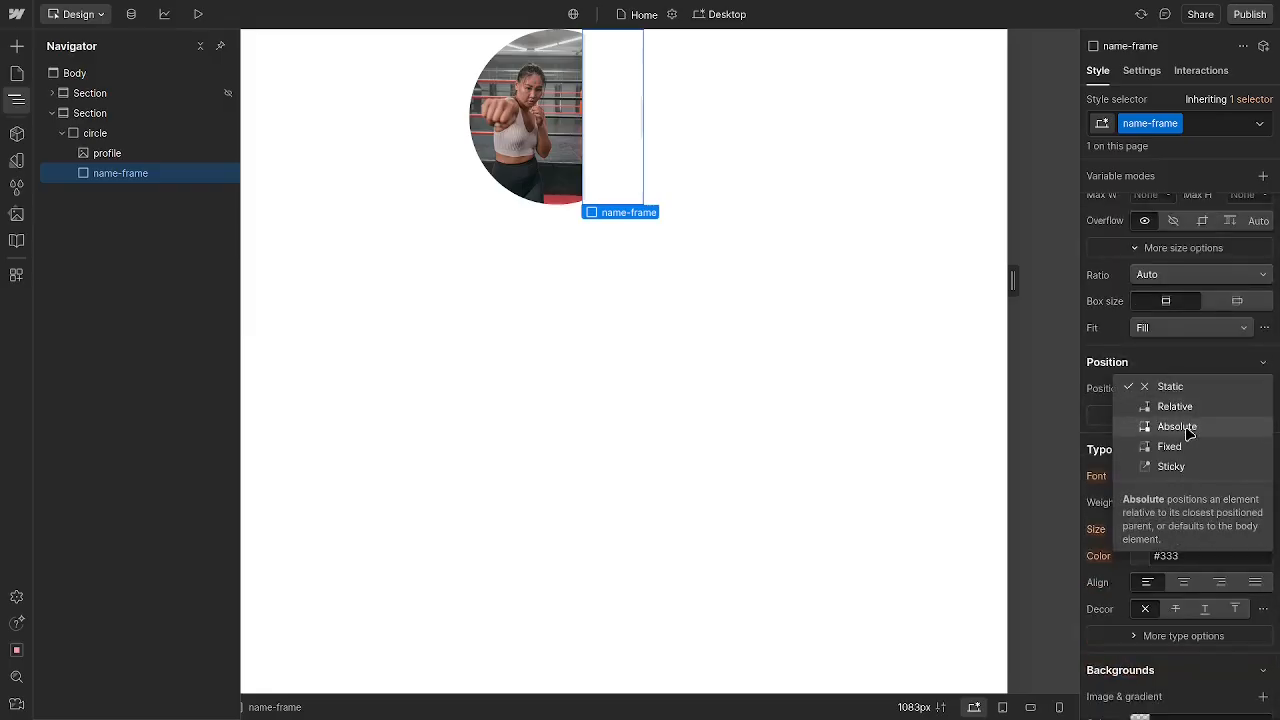
{"action": "left_click", "coordinate": [1177, 426]}
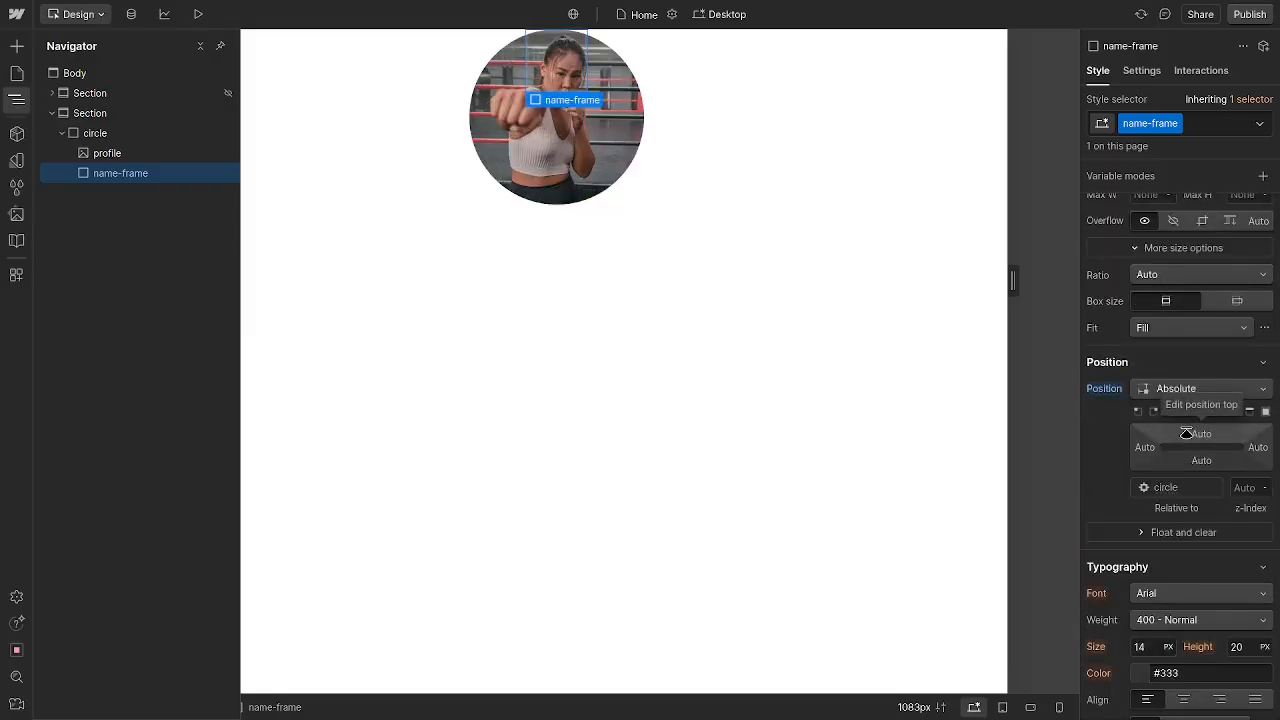
{"action": "left_click", "coordinate": [1267, 414]}
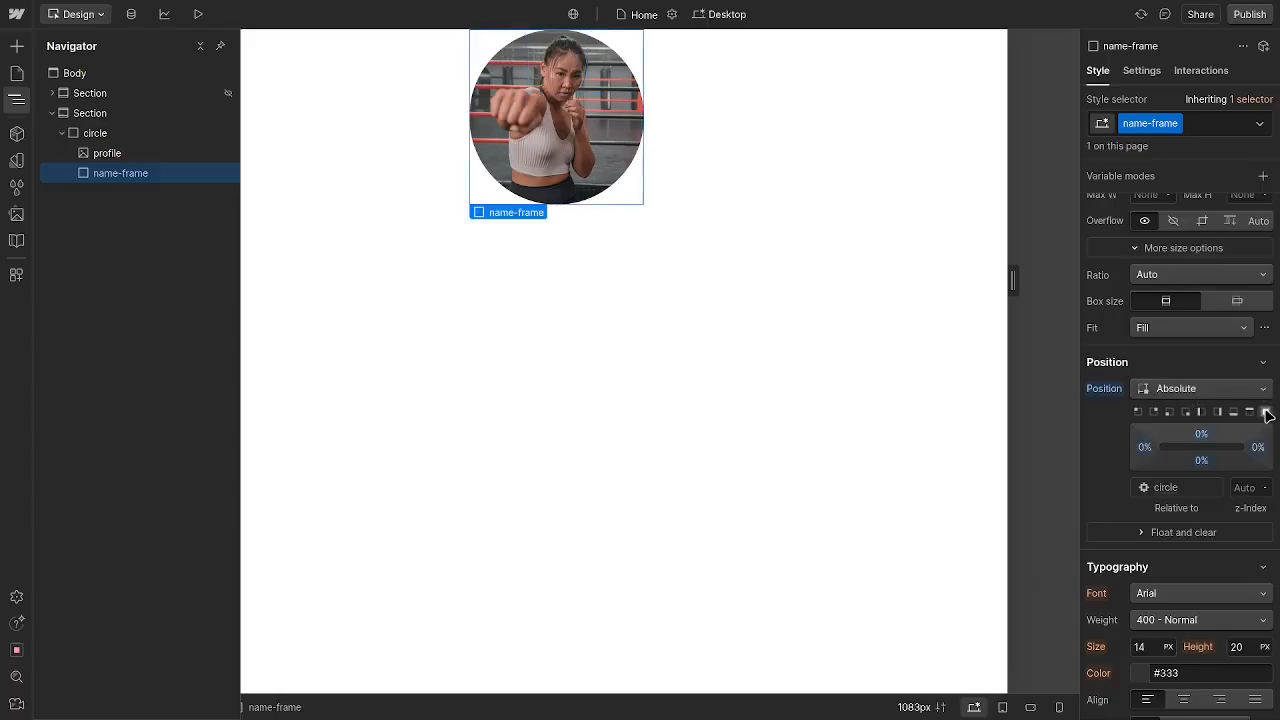
- Try a muted red #976464 background on name-frame to check its coverage, and reduce the color's alpha to 0
{"action": "scroll", "coordinate": [1118, 558], "scroll_direction": "up", "scroll_amount": 3}
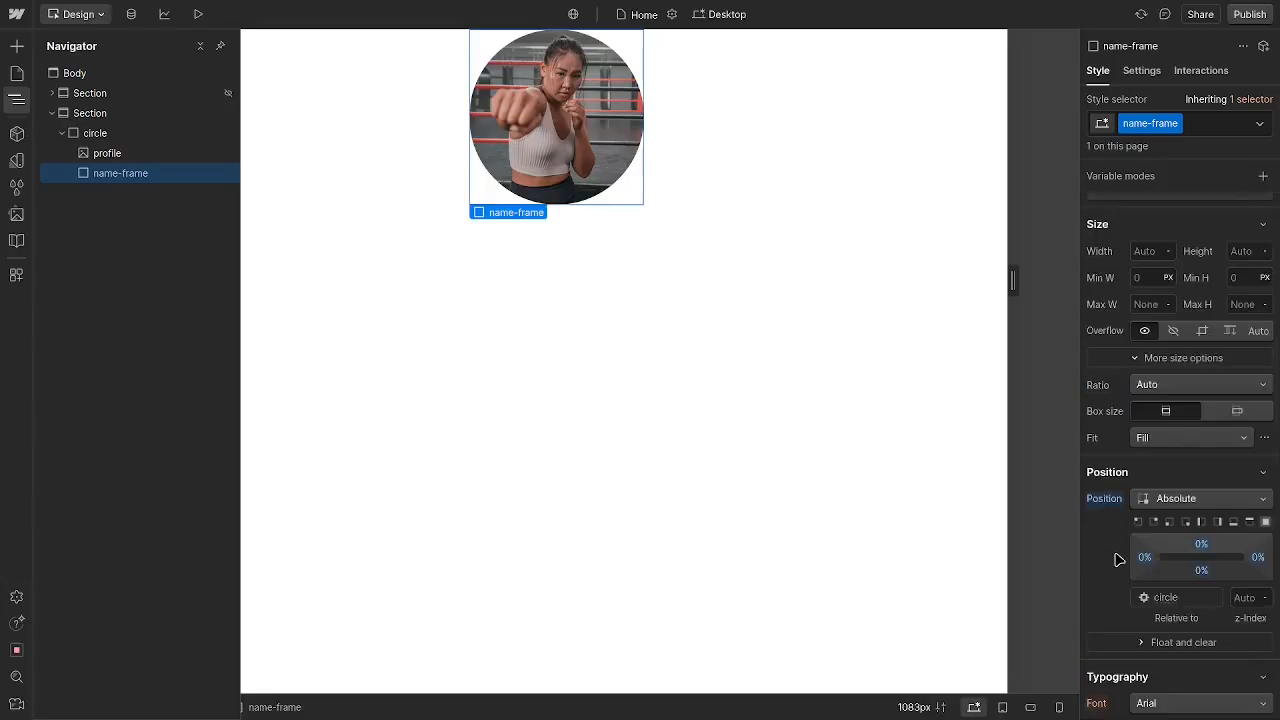
{"action": "scroll", "coordinate": [1118, 558], "scroll_direction": "up", "scroll_amount": 3}
{"action": "scroll", "coordinate": [1118, 558], "scroll_direction": "down", "scroll_amount": 6}
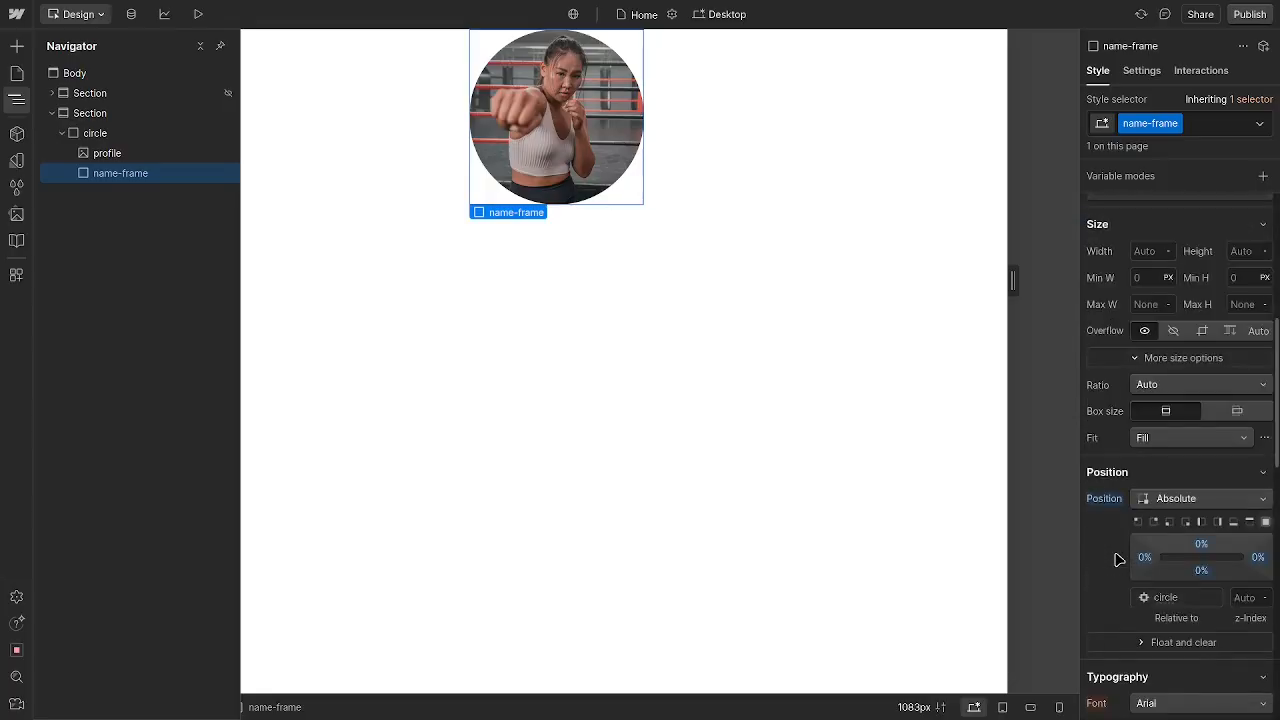
{"action": "left_click", "coordinate": [1139, 620]}
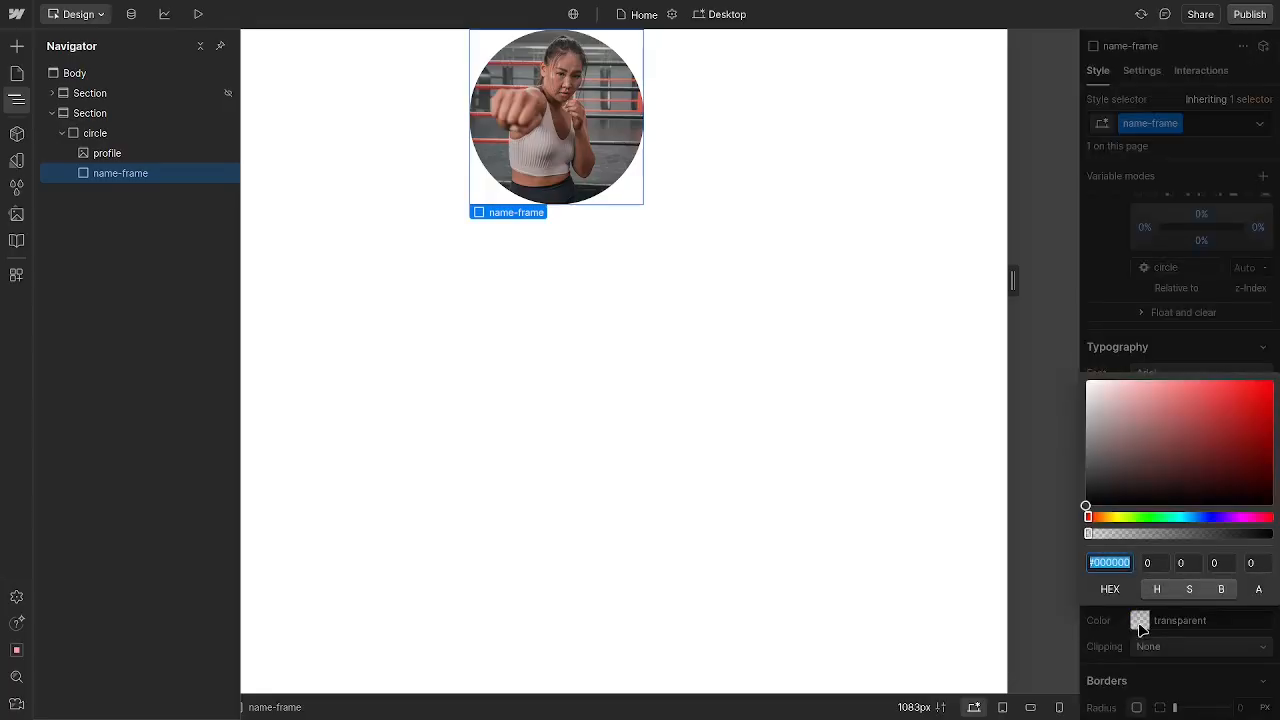
{"action": "left_click_drag", "start_coordinate": [1188, 431], "coordinate": [1149, 431]}
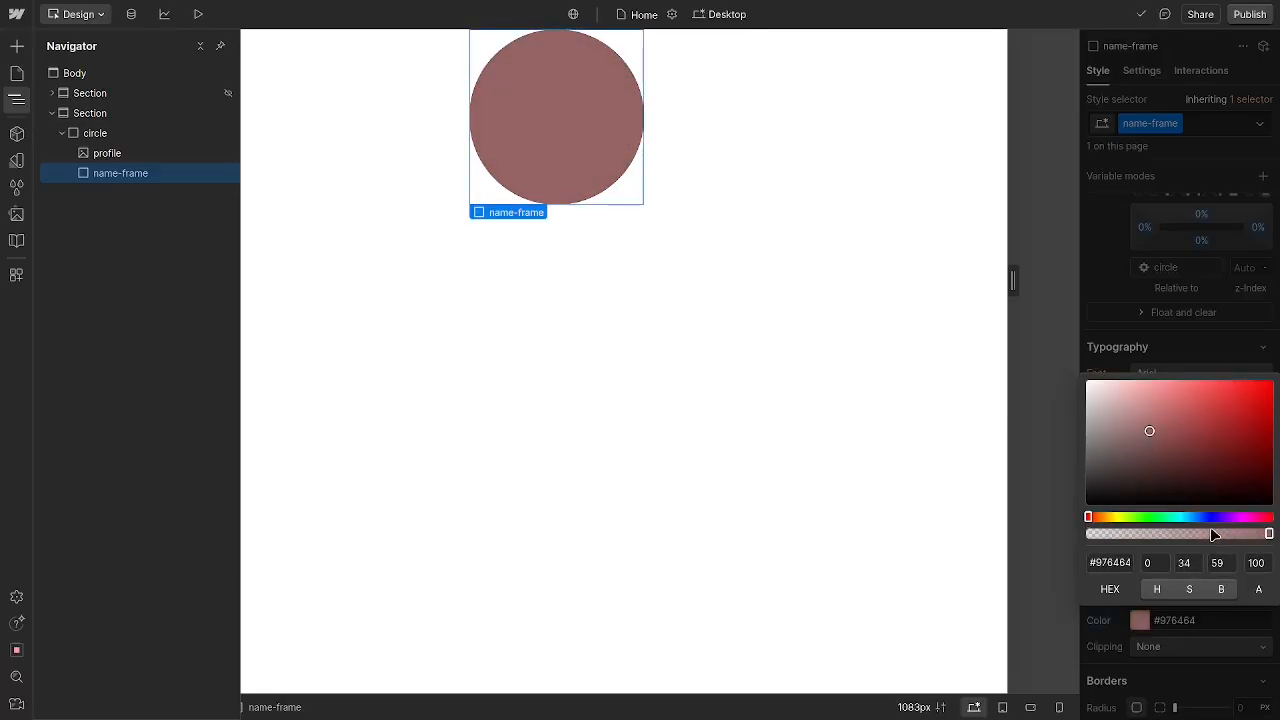
{"action": "left_click_drag", "start_coordinate": [1215, 533], "coordinate": [1008, 525]}
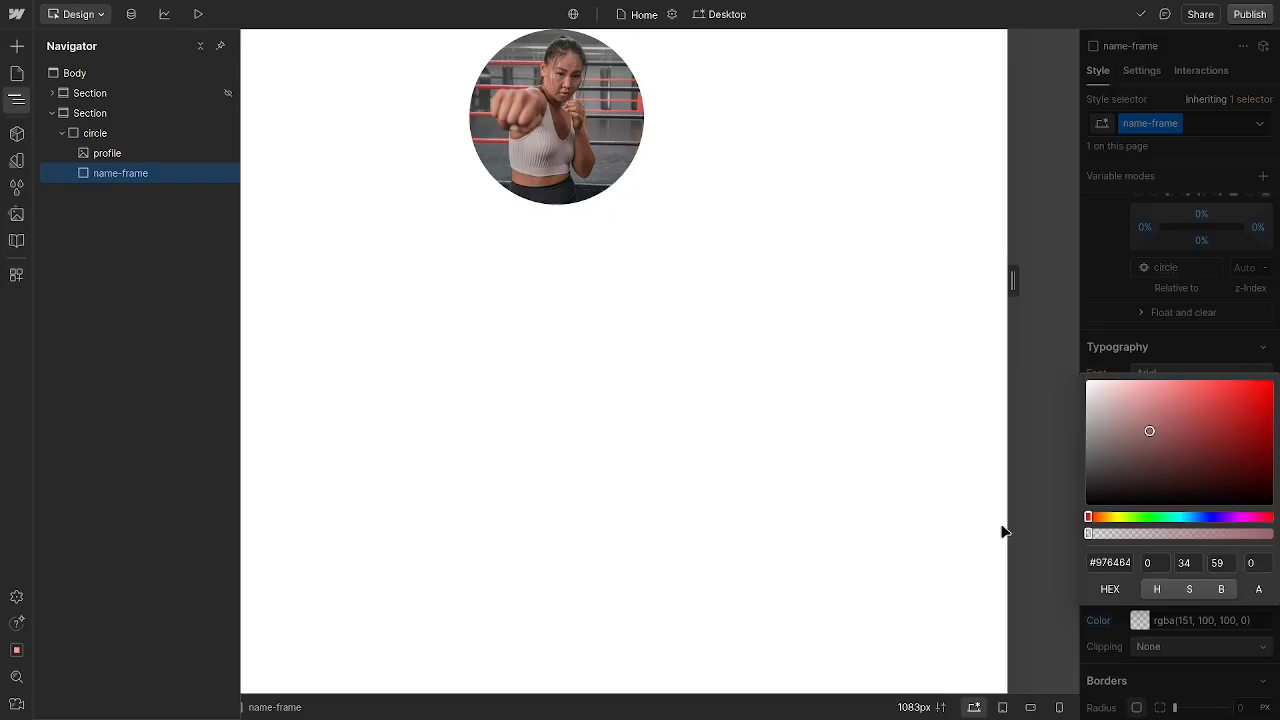
{"action": "left_click", "coordinate": [1097, 282]}
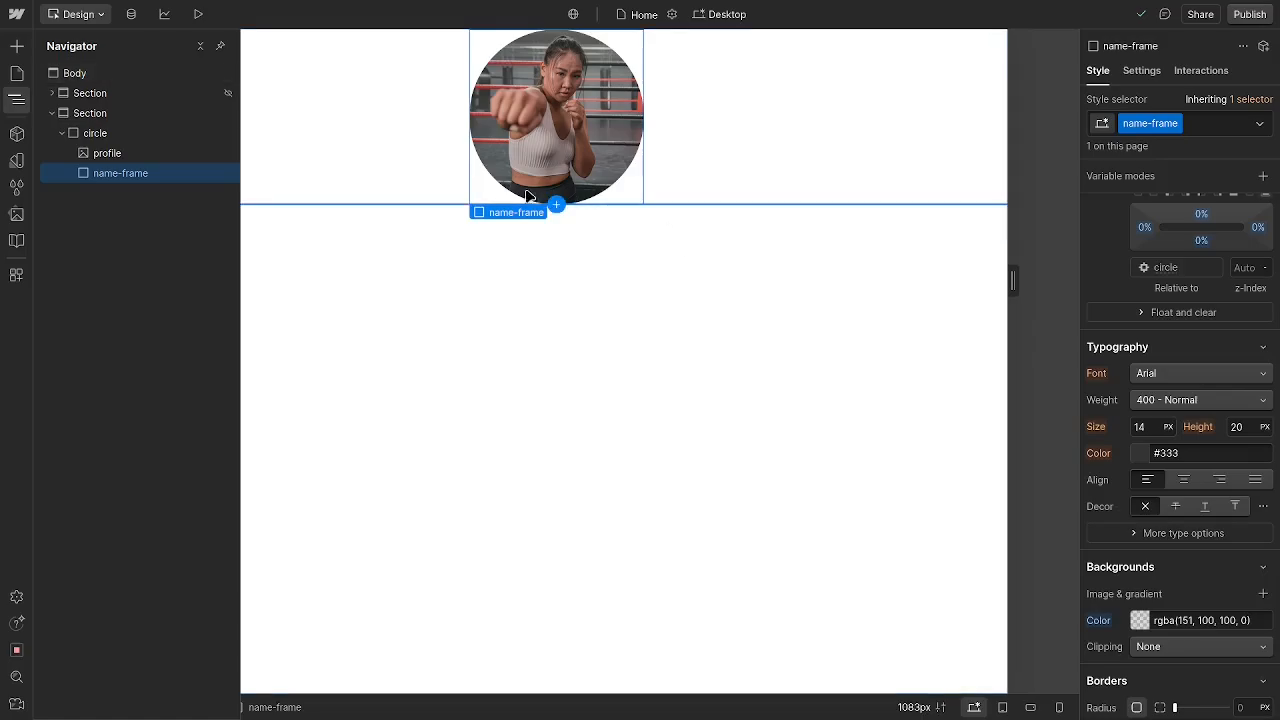
- Add a Div Block inside name-frame and give it the new class name-tag
{"action": "key", "text": "z"}
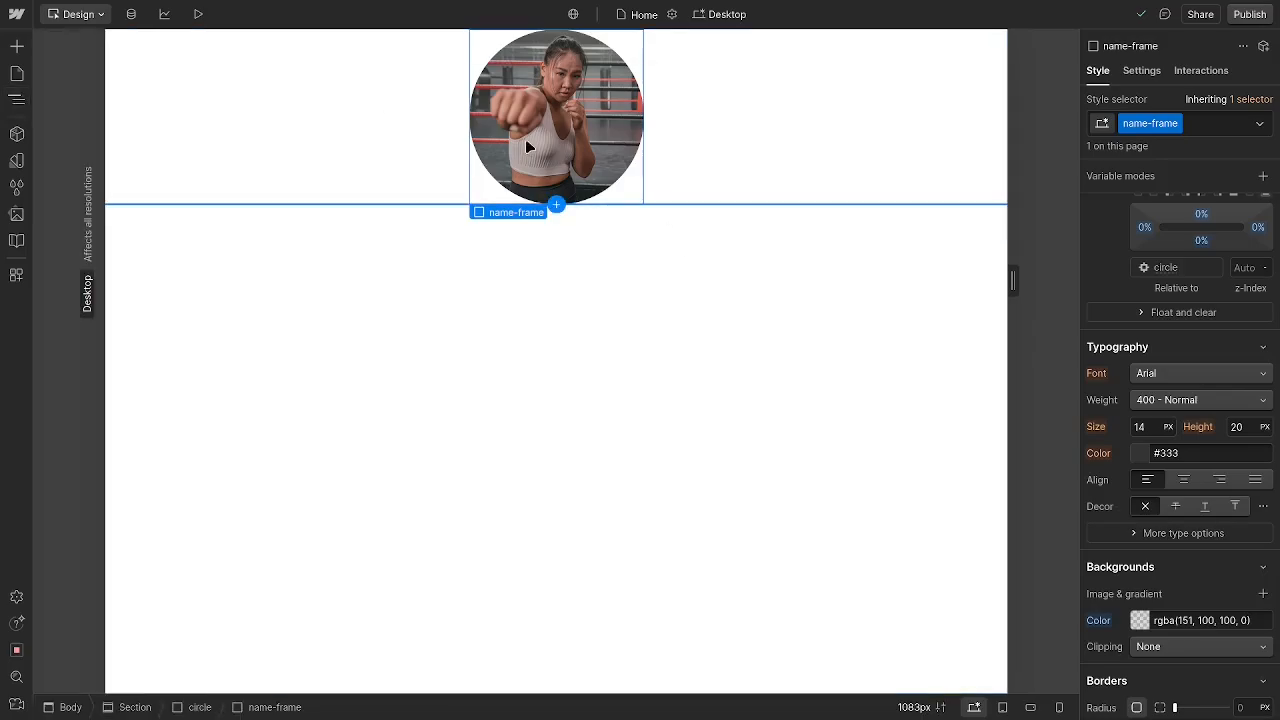
{"action": "key", "text": "ctrl+k"}
{"action": "type", "text": "div"}
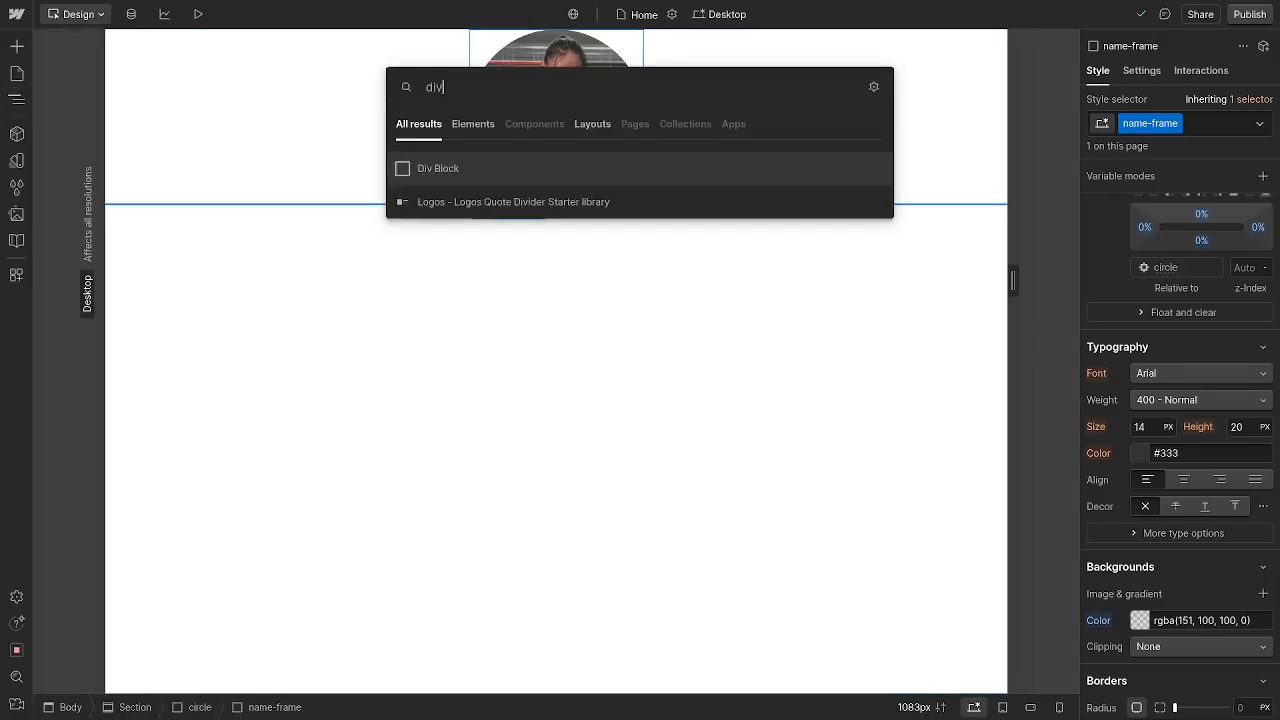
{"action": "key", "text": "Return"}
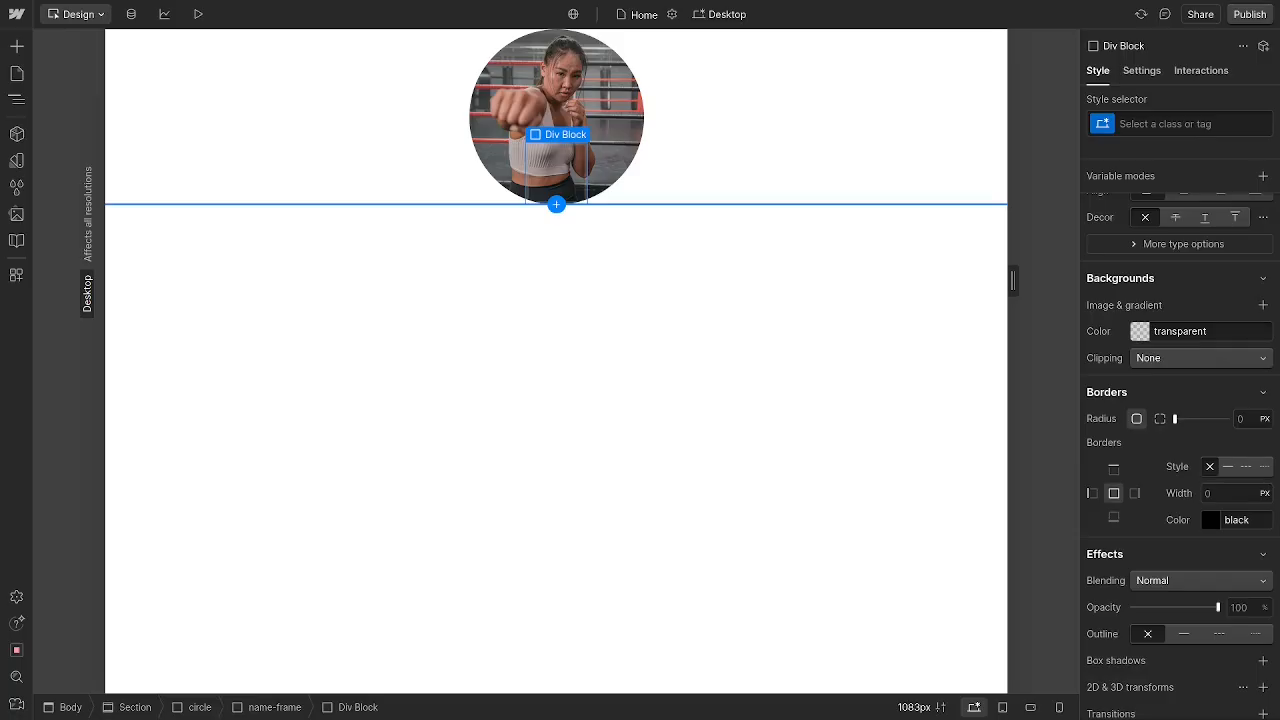
{"action": "left_click", "coordinate": [1123, 124]}
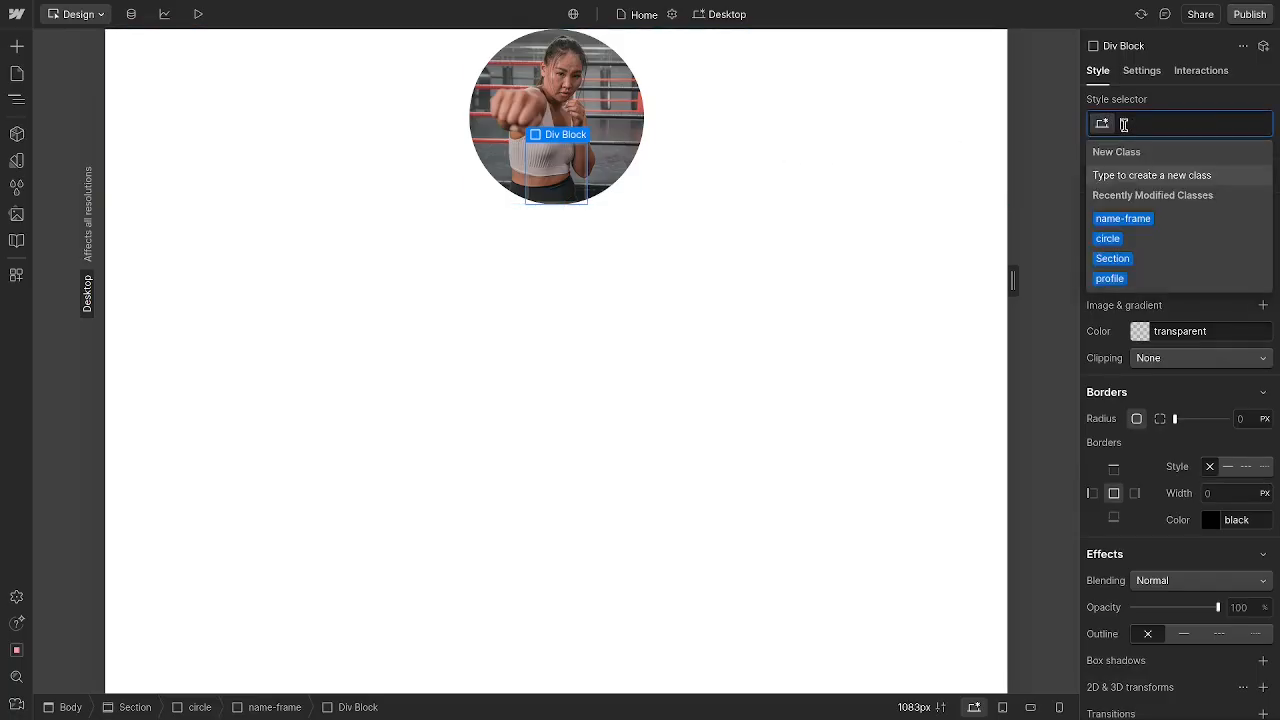
{"action": "type", "text": "name-tag"}
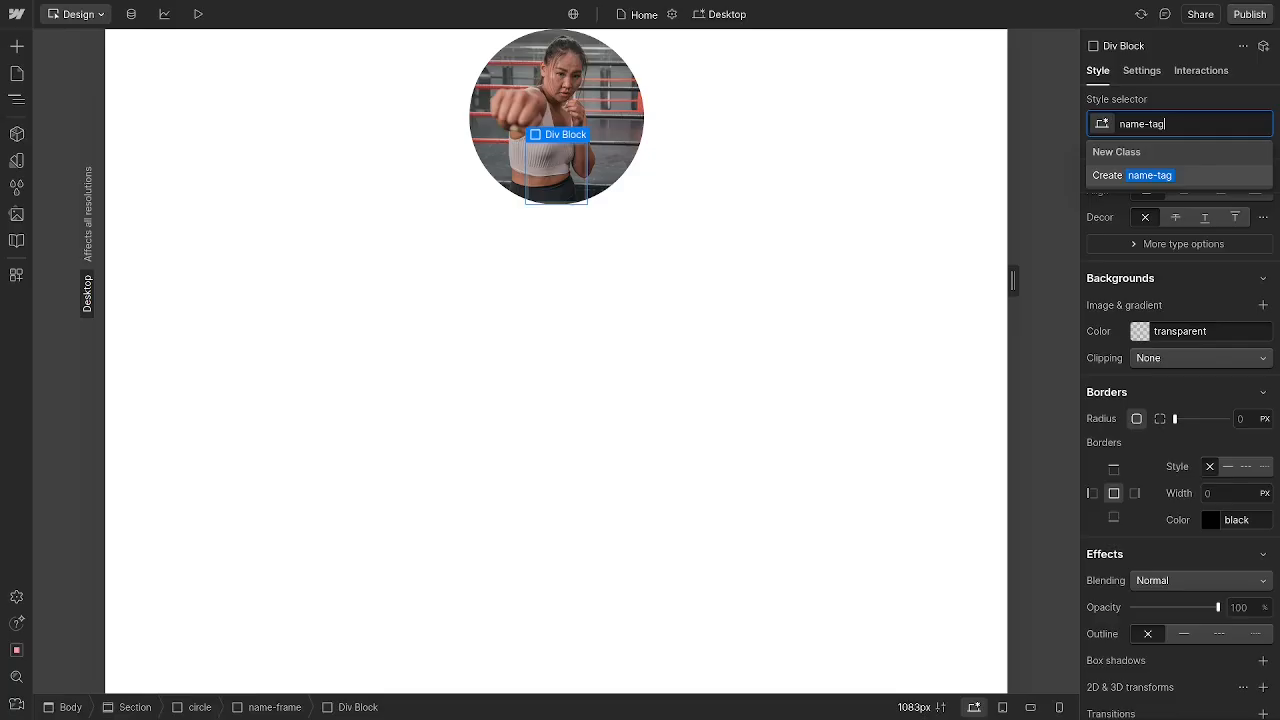
{"action": "key", "text": "Return"}
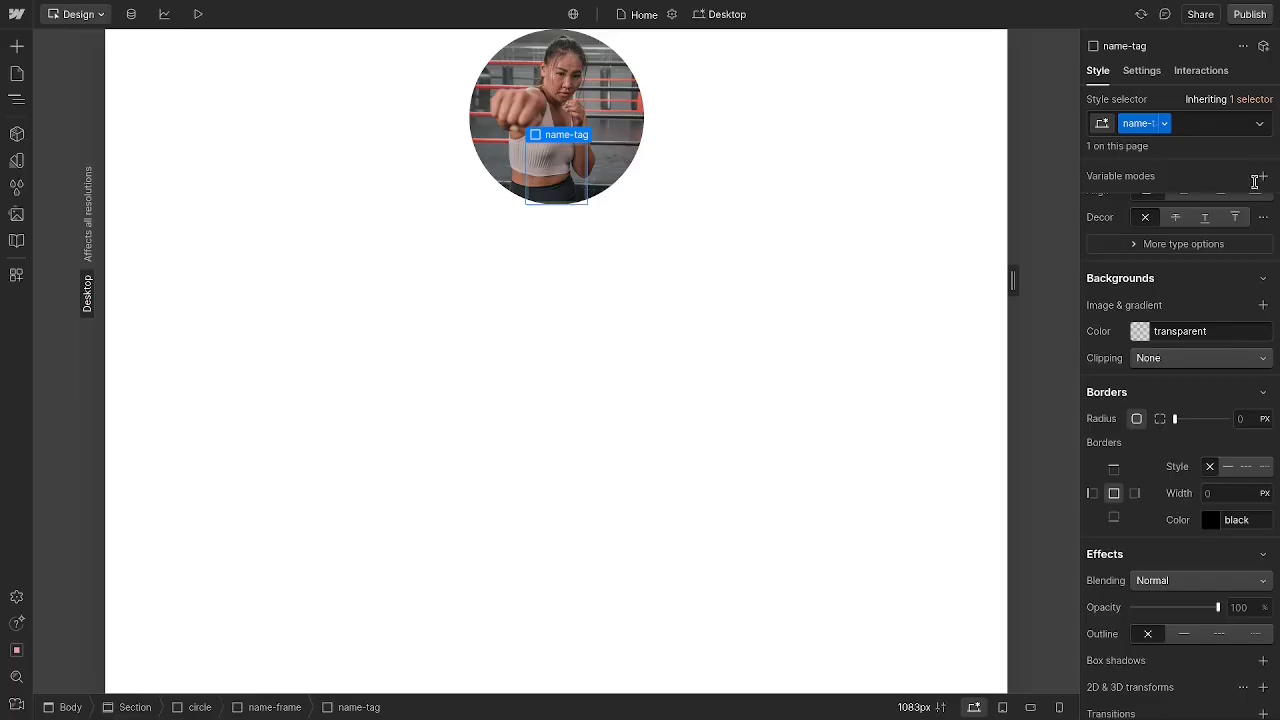
- Make name-tag a flex container with its children centered on both the X and Y axes
{"action": "scroll", "coordinate": [1167, 358], "scroll_direction": "up", "scroll_amount": 10}
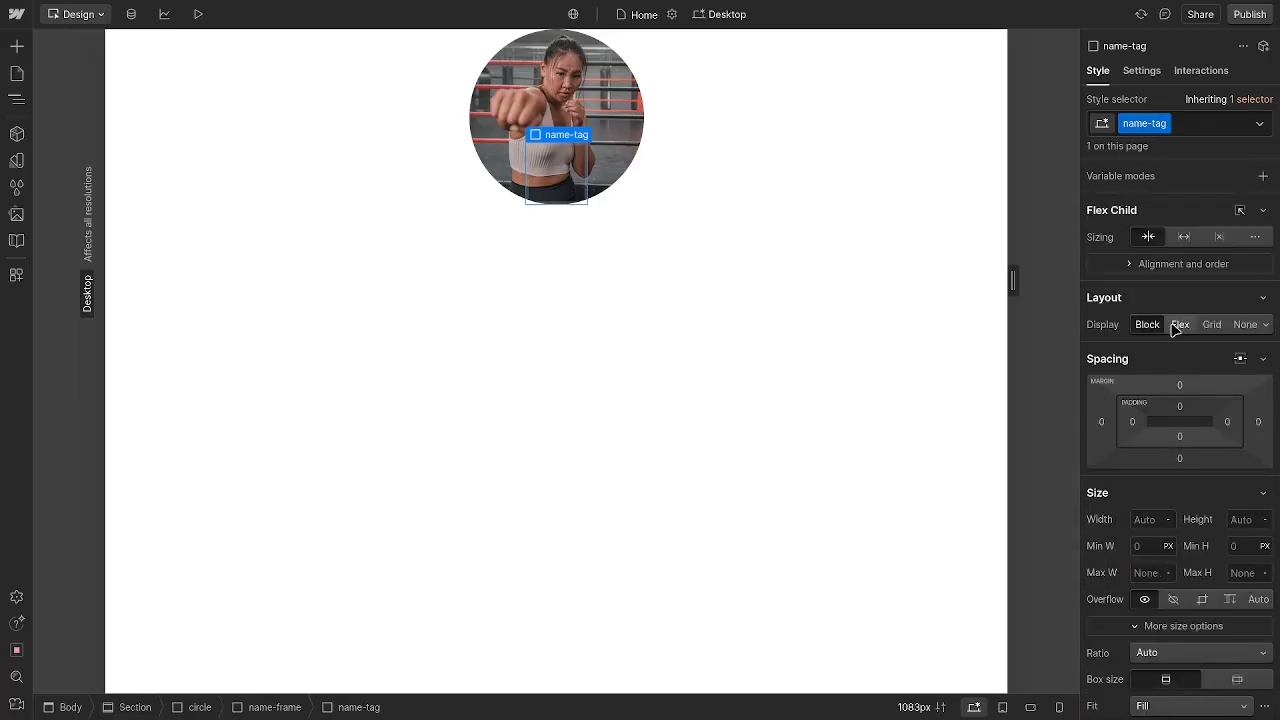
{"action": "left_click", "coordinate": [1176, 326]}
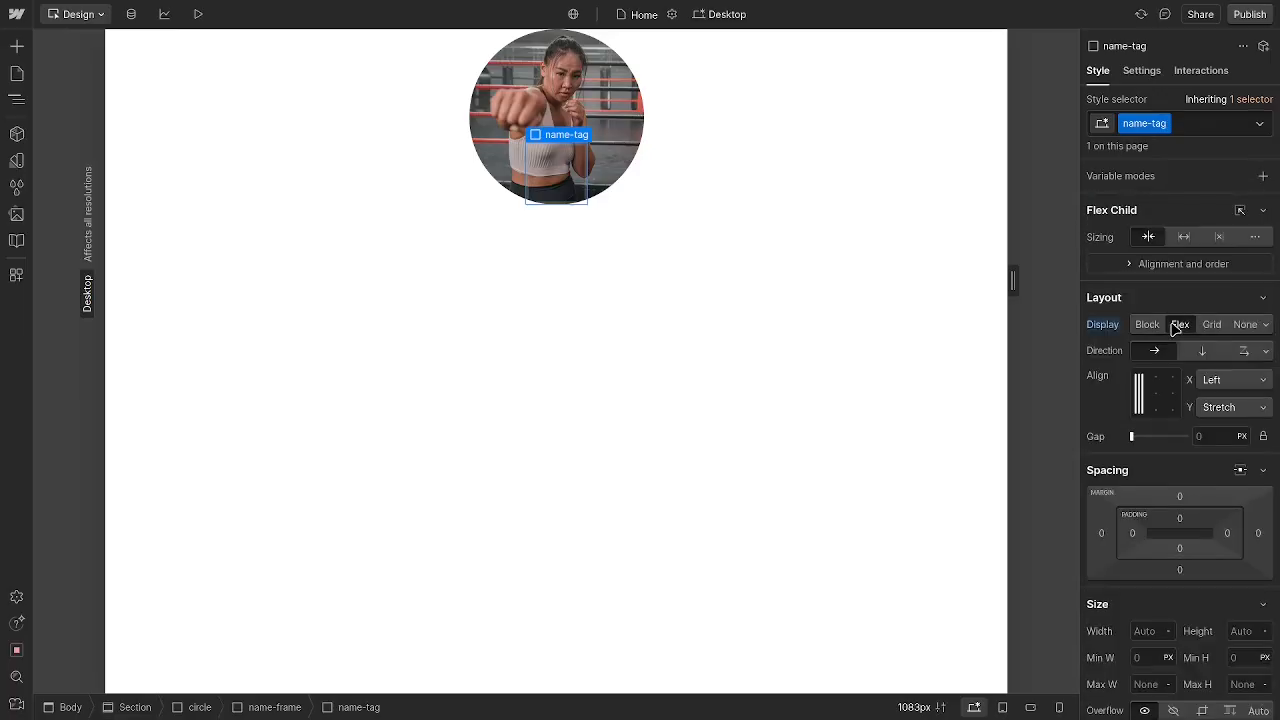
{"action": "left_click", "coordinate": [1160, 396]}
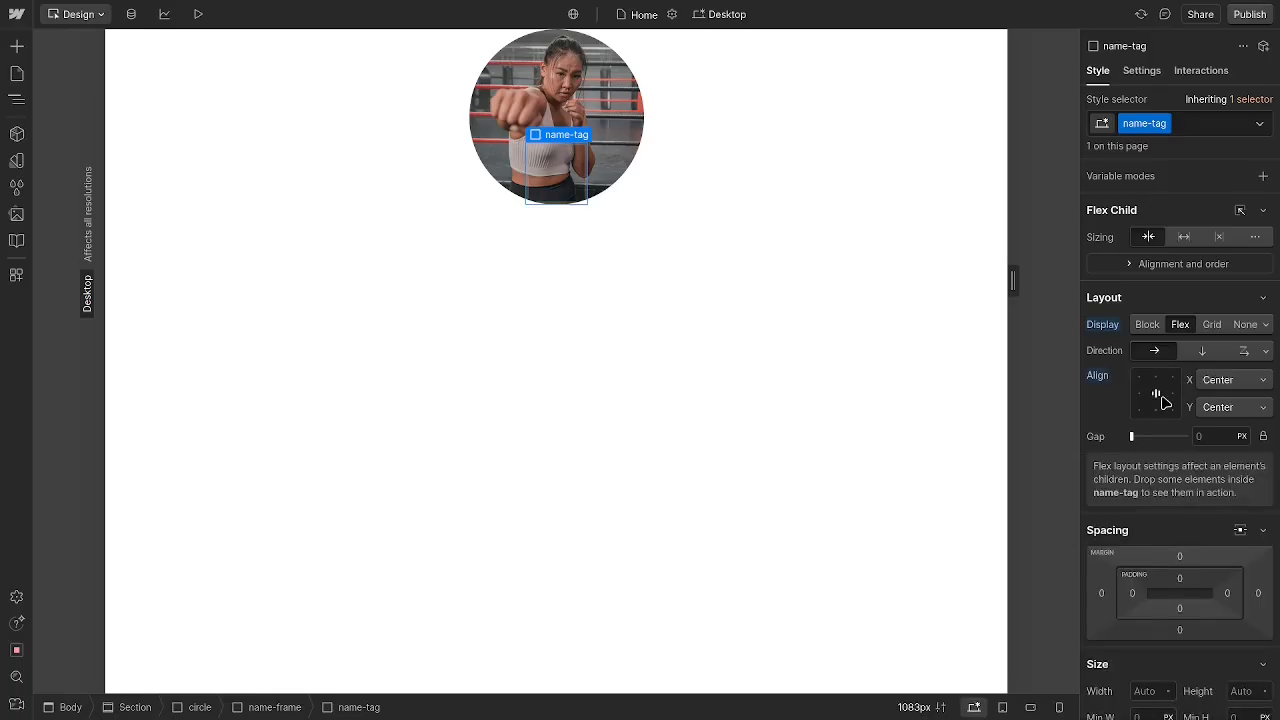
- Set the width of name-tag to 100%
{"action": "scroll", "coordinate": [1165, 400], "scroll_direction": "down", "scroll_amount": 2}
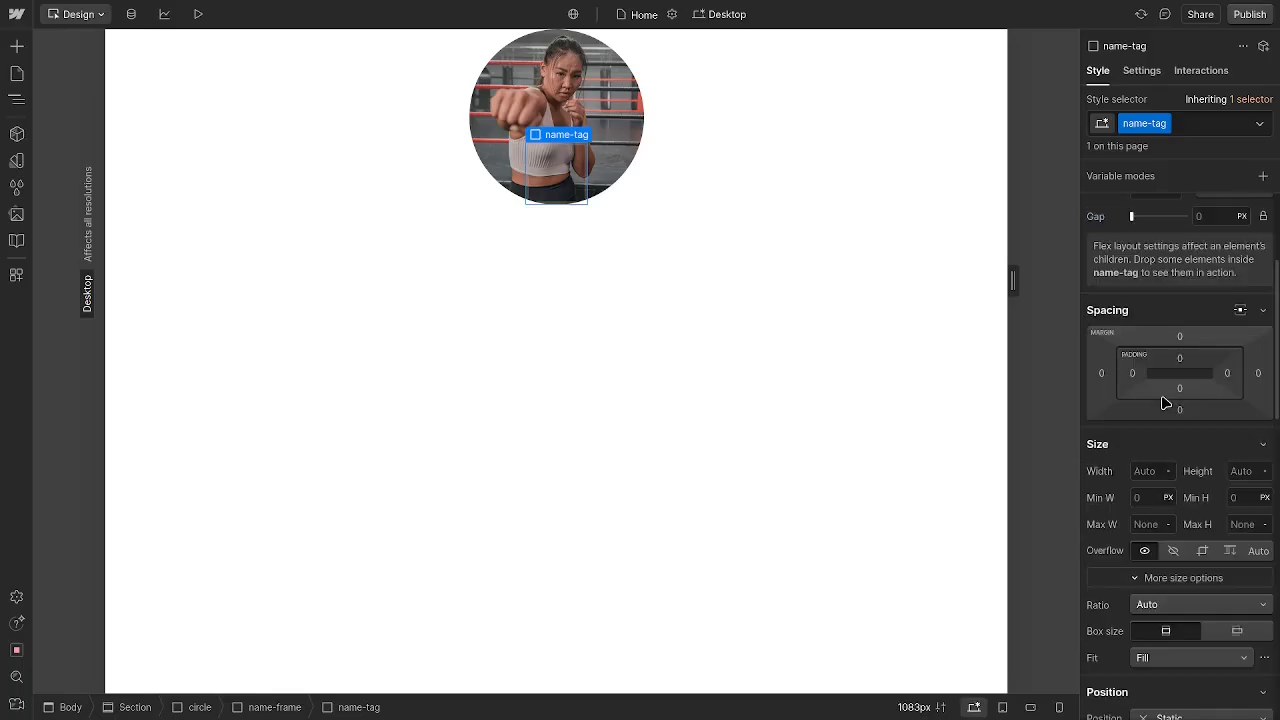
{"action": "scroll", "coordinate": [1165, 400], "scroll_direction": "down", "scroll_amount": 1}
{"action": "left_click", "coordinate": [1148, 361]}
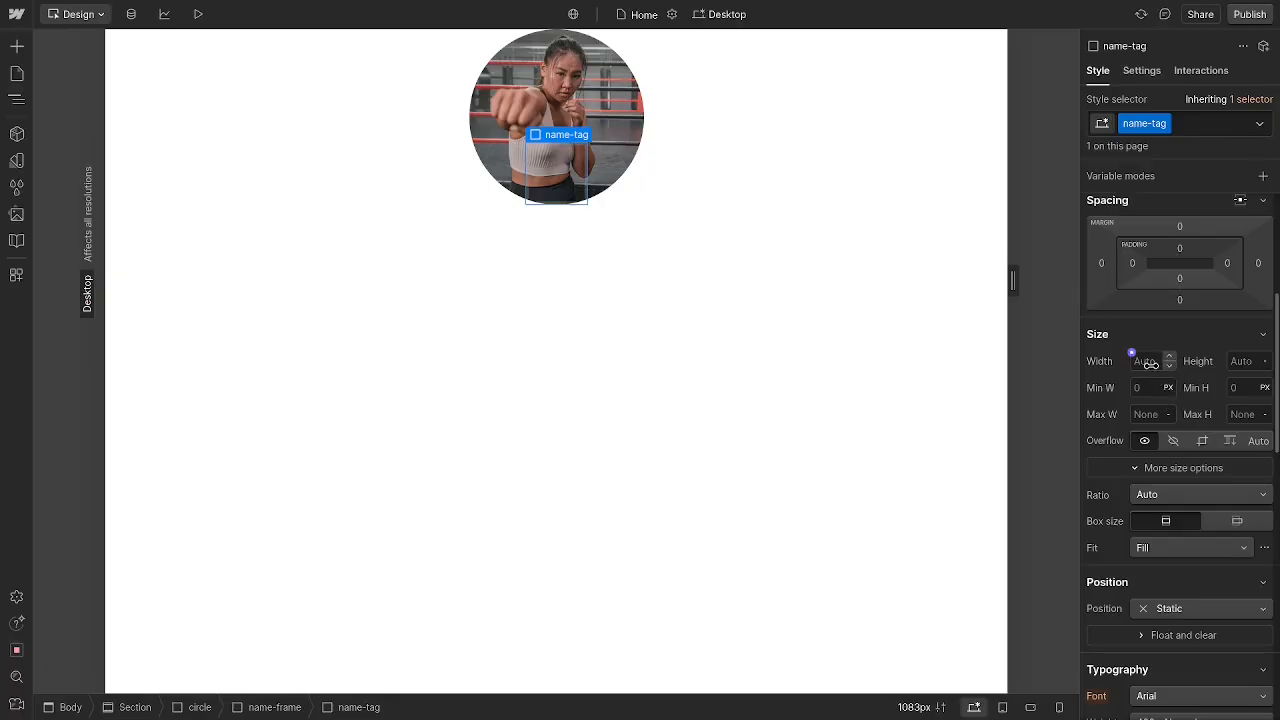
{"action": "type", "text": "75"}
{"action": "key", "text": "Return"}
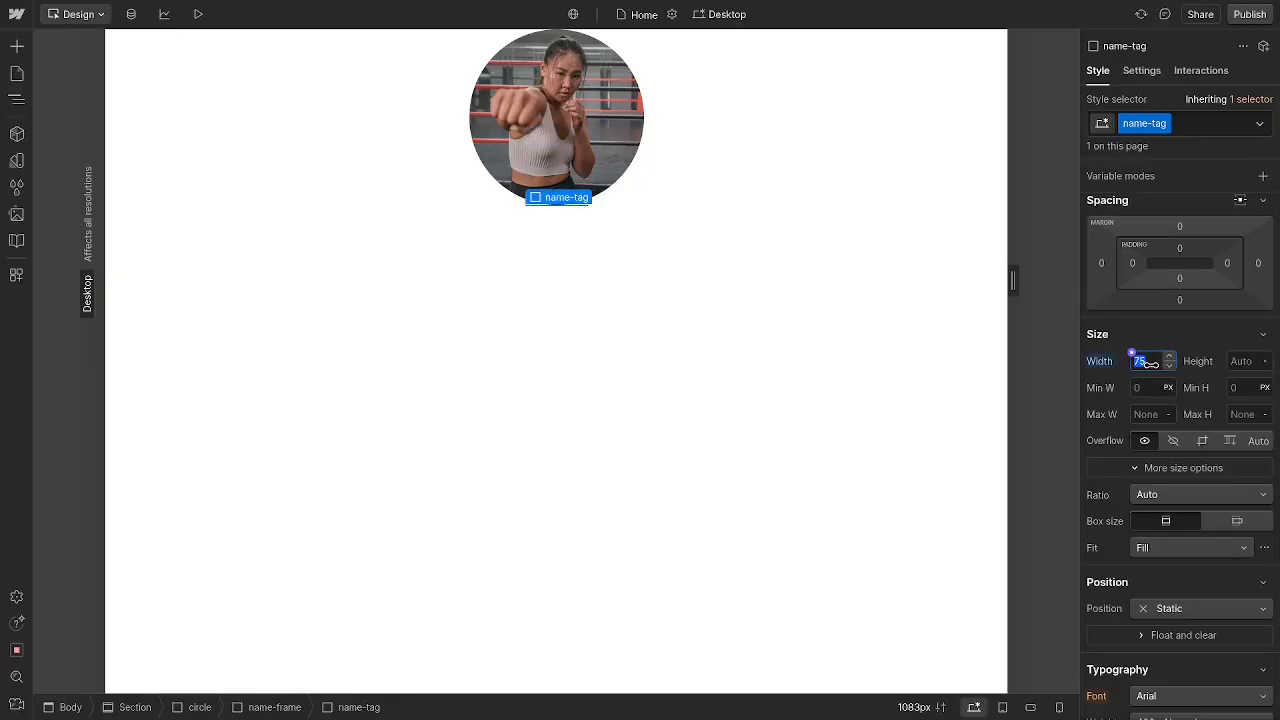
{"action": "type", "text": "100%"}
{"action": "key", "text": "Return"}
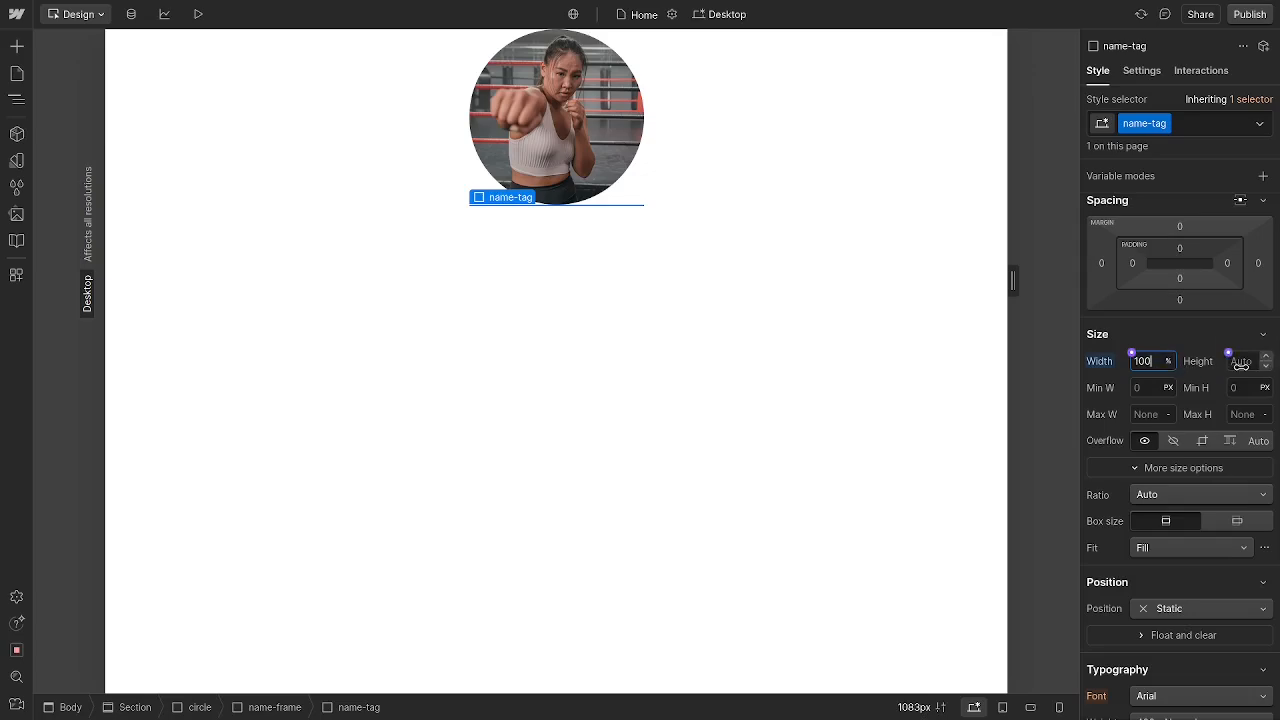
- Set the height of name-tag to 30%
{"action": "left_click", "coordinate": [1241, 364]}
{"action": "type", "text": "30%"}
{"action": "key", "text": "Return"}
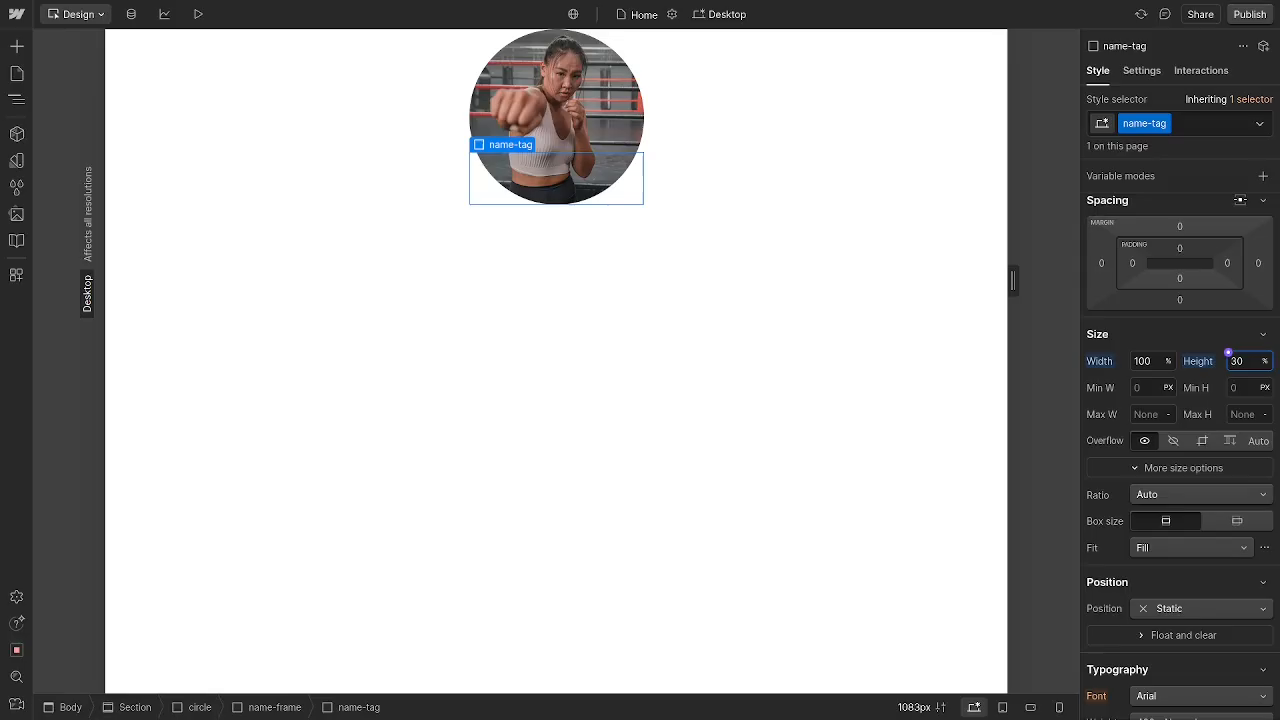
- Give name-tag a black background color with its alpha at 40
{"action": "scroll", "coordinate": [1108, 515], "scroll_direction": "down", "scroll_amount": 5}
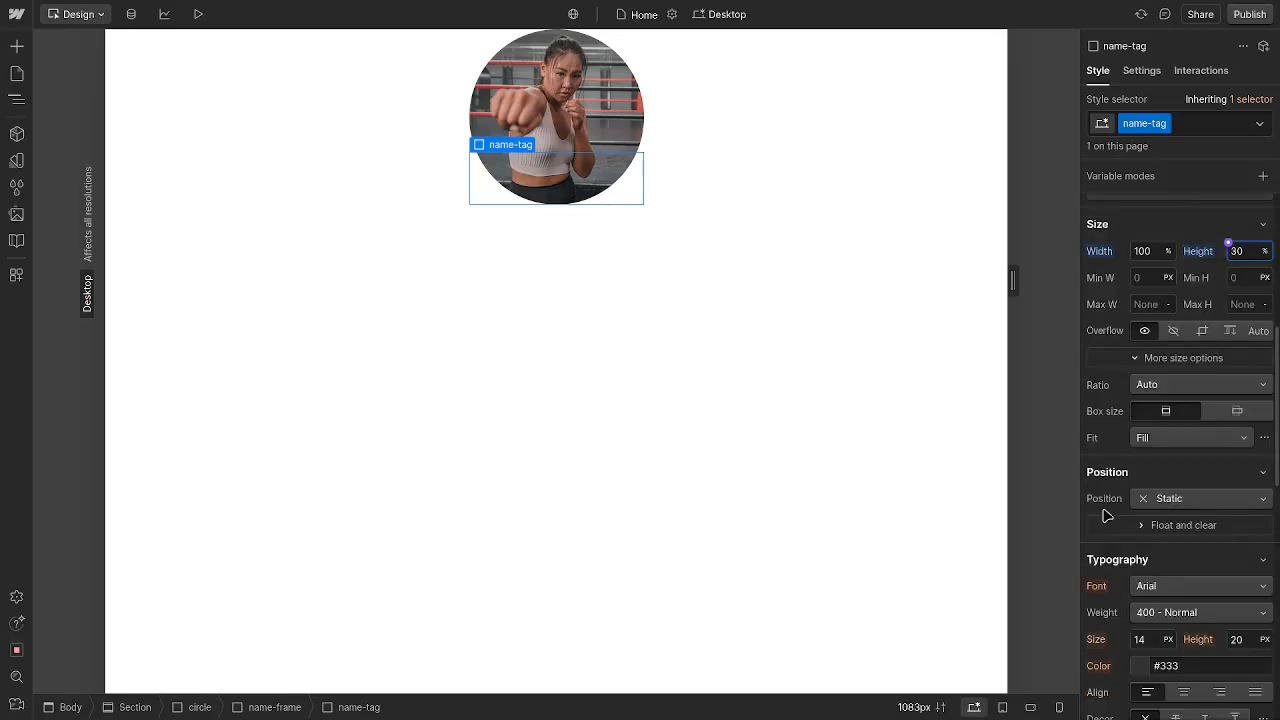
{"action": "left_click", "coordinate": [1140, 503]}
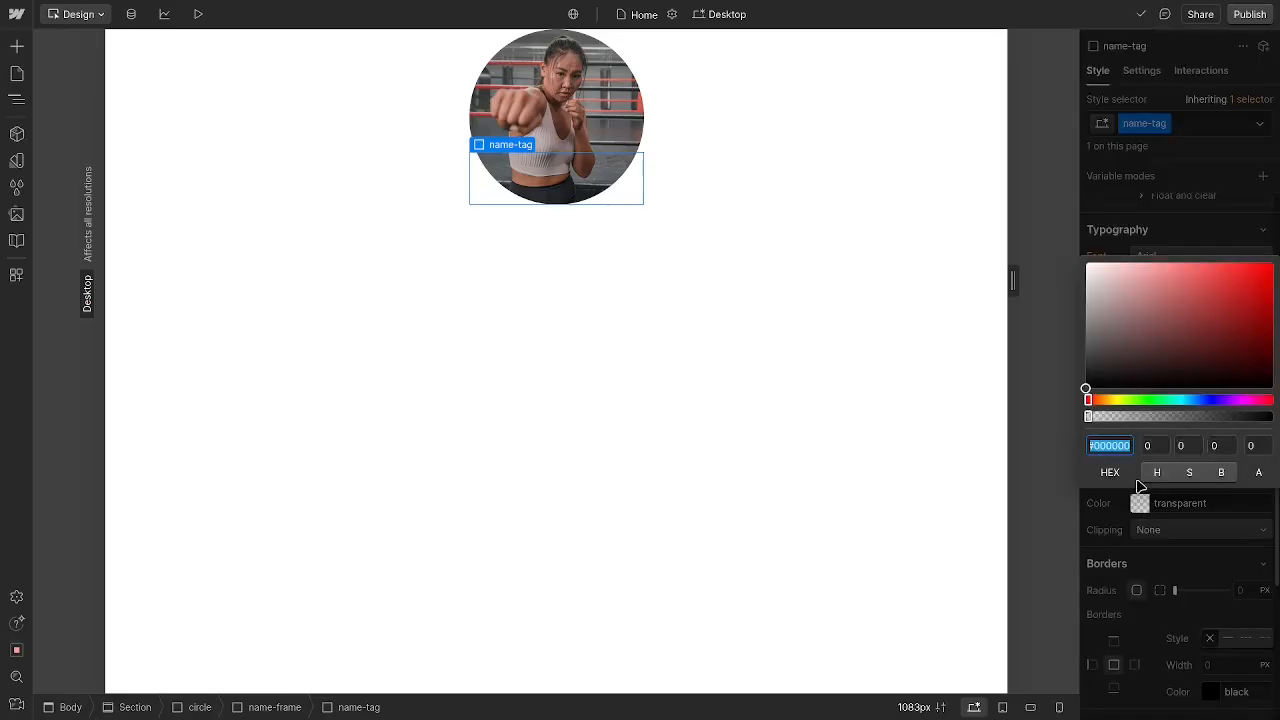
{"action": "left_click", "coordinate": [1087, 386]}
{"action": "left_click_drag", "start_coordinate": [1065, 401], "coordinate": [1088, 436]}
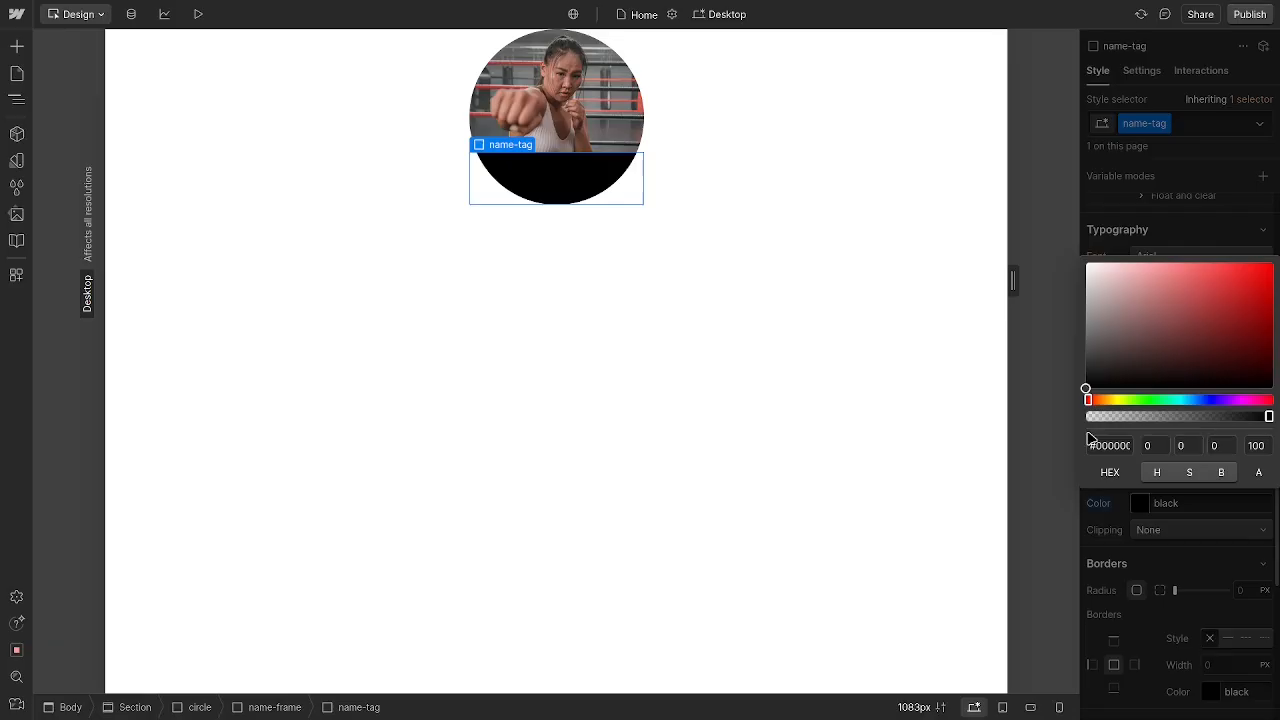
{"action": "left_click", "coordinate": [1256, 446]}
{"action": "type", "text": "40"}
{"action": "key", "text": "Return"}
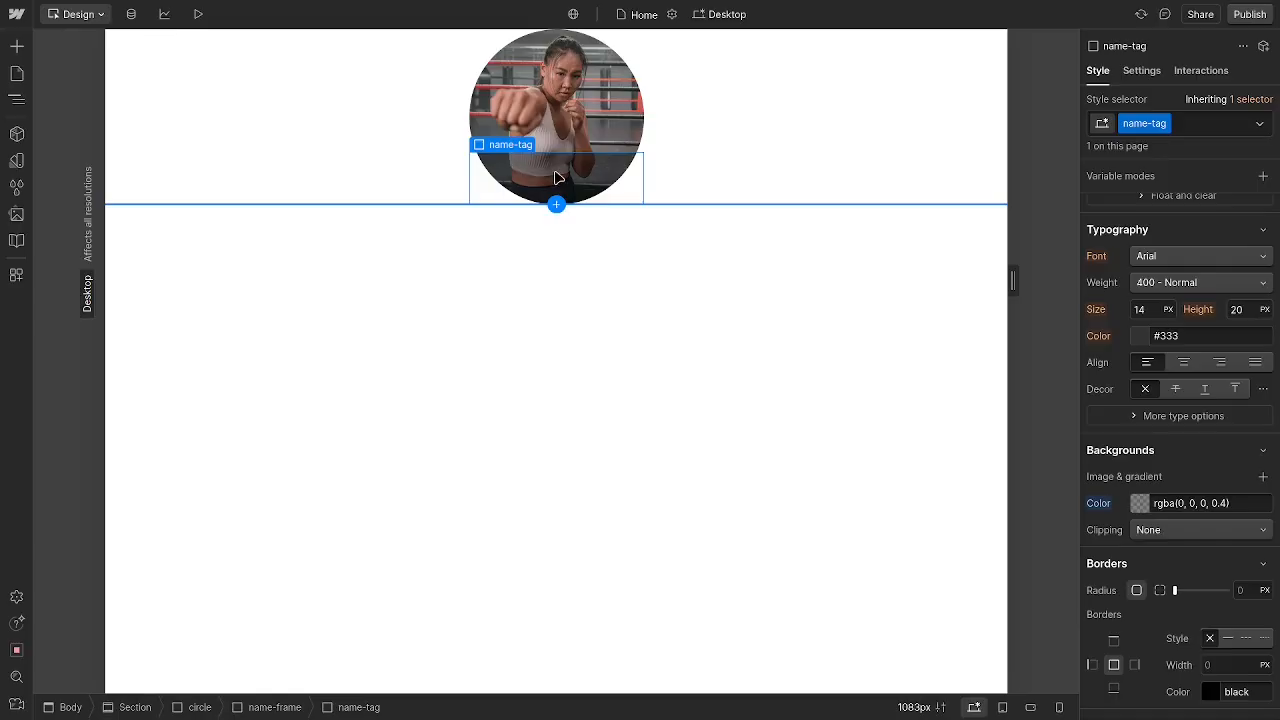
- Add a Text Block inside name-tag and give it the new class name
{"action": "key", "text": "ctrl+k"}
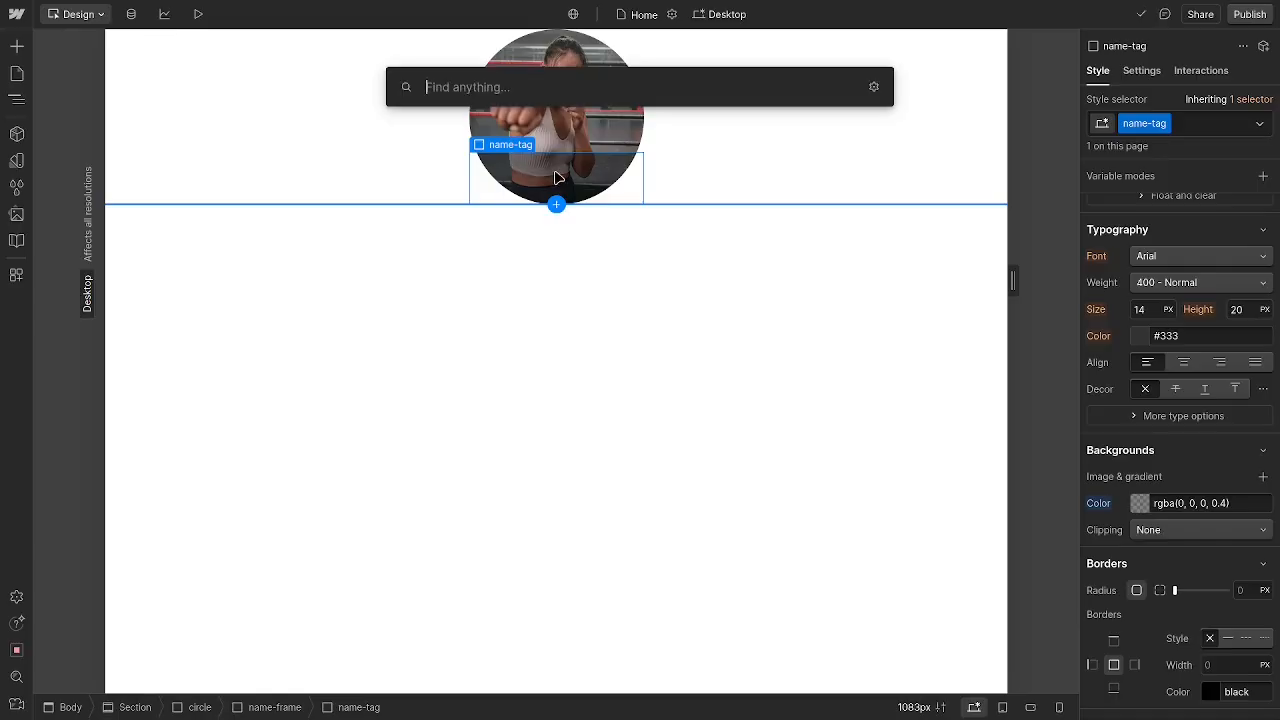
{"action": "type", "text": "te"}
{"action": "key", "text": "Down"}
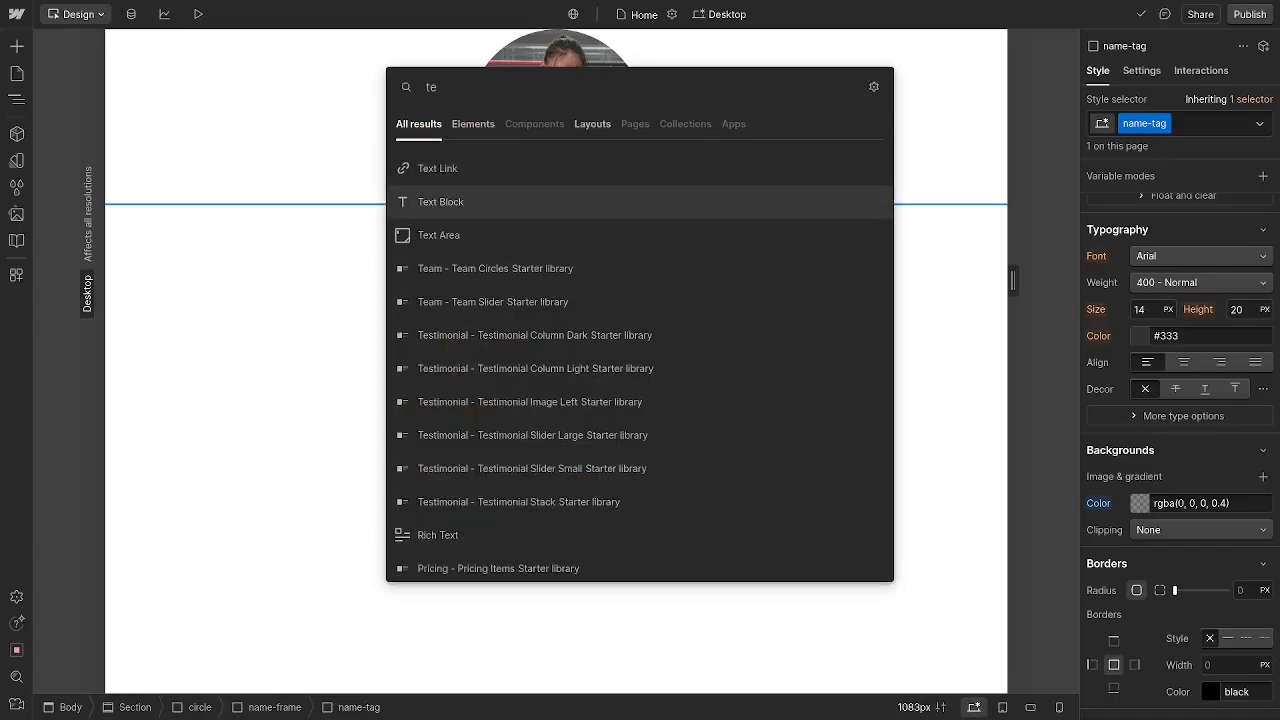
{"action": "key", "text": "Return"}
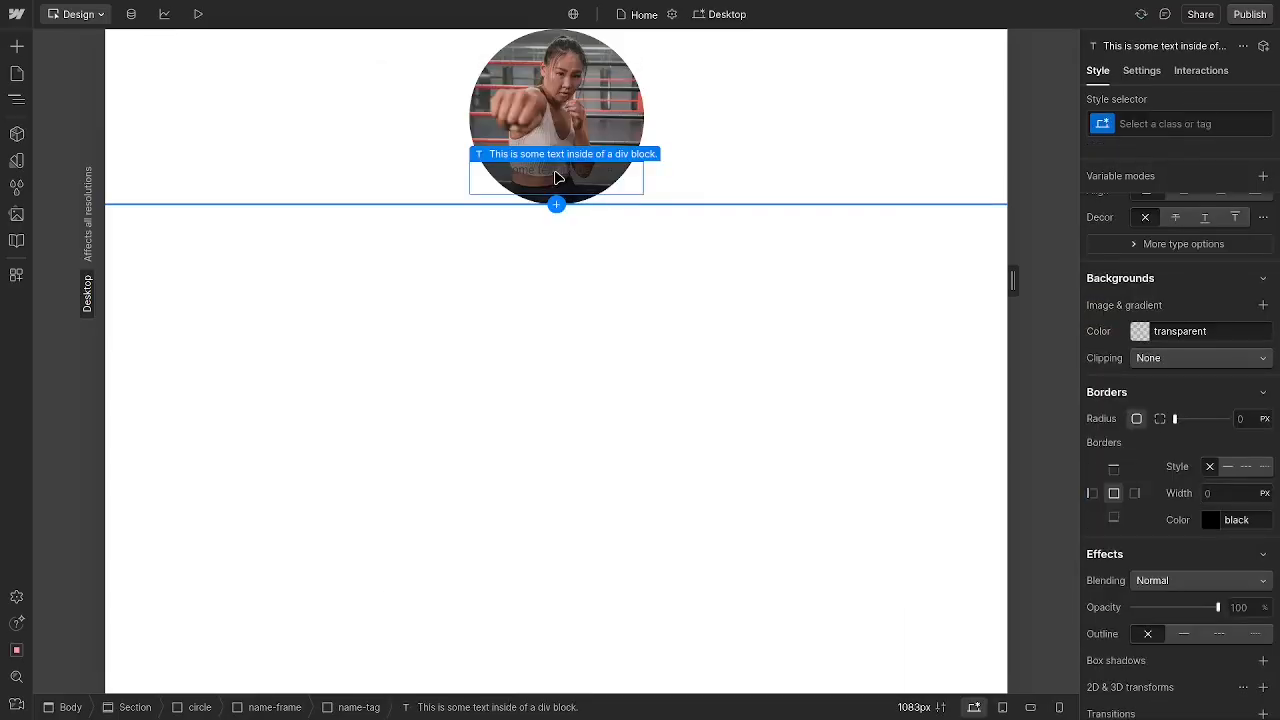
{"action": "left_click", "coordinate": [1142, 121]}
{"action": "type", "text": "name"}
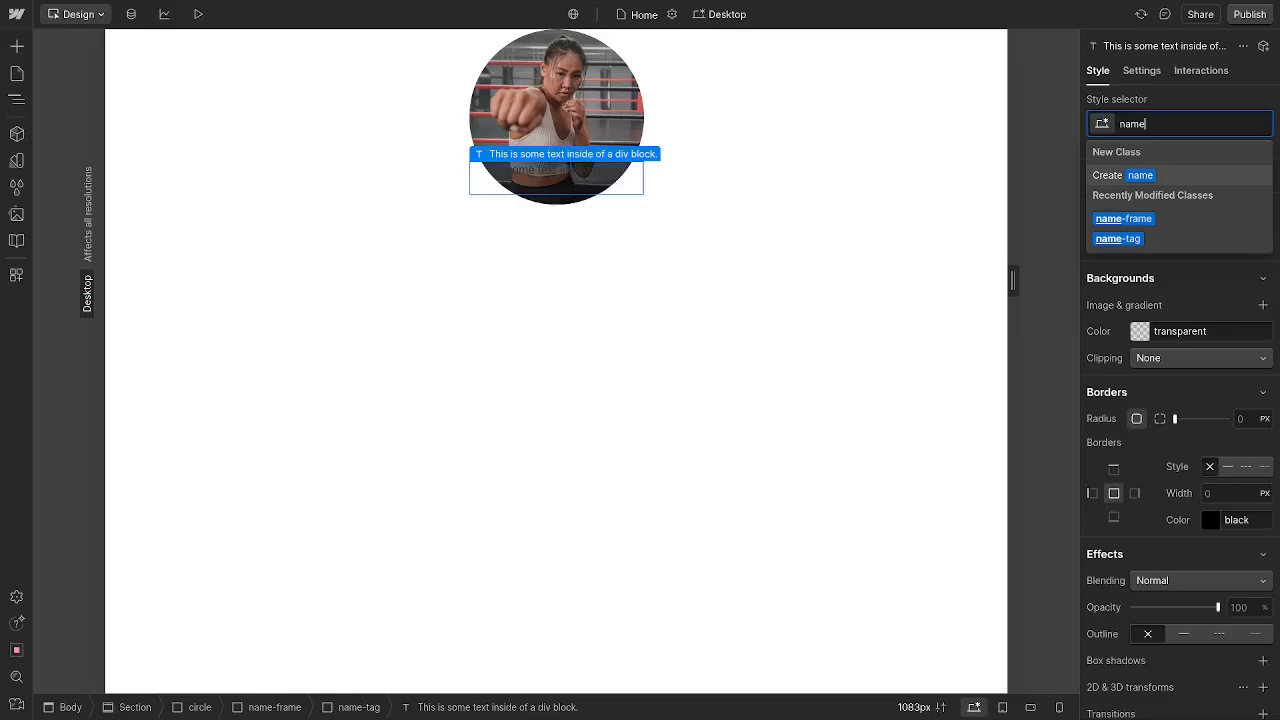
{"action": "key", "text": "Return"}
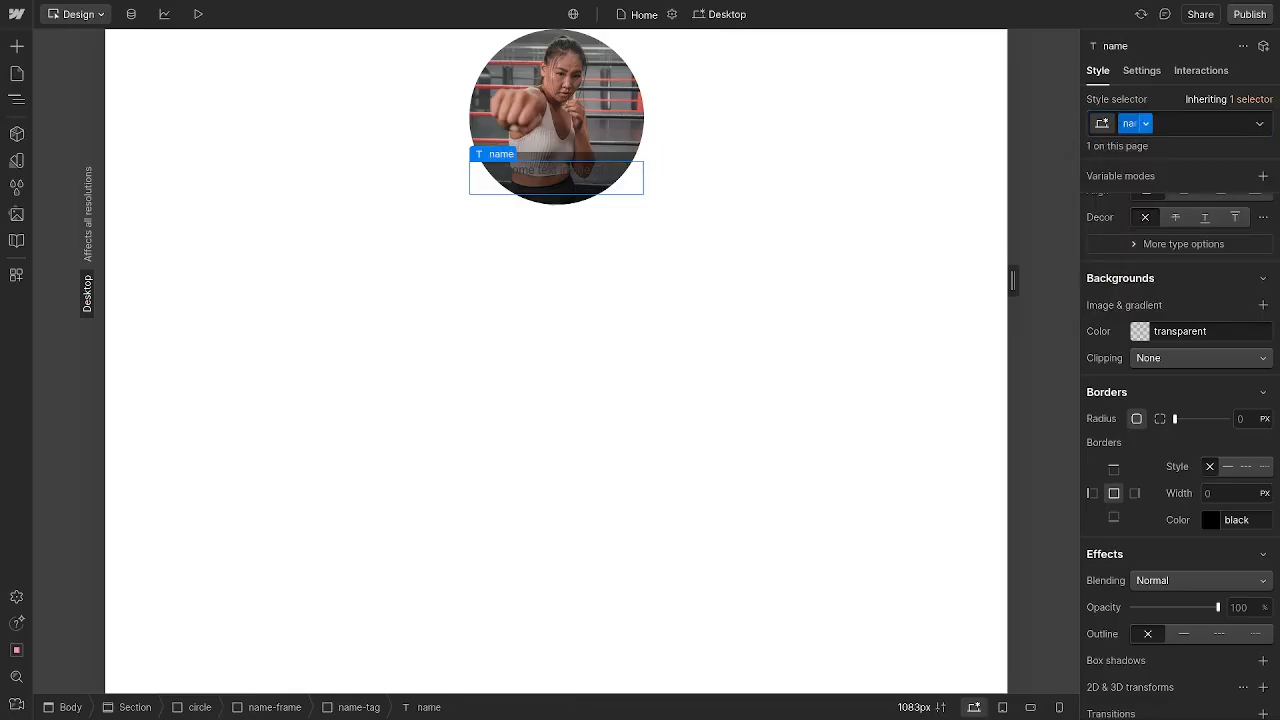
- Set the font color of the text block with class name to white
{"action": "scroll", "coordinate": [1170, 440], "scroll_direction": "up", "scroll_amount": 10}
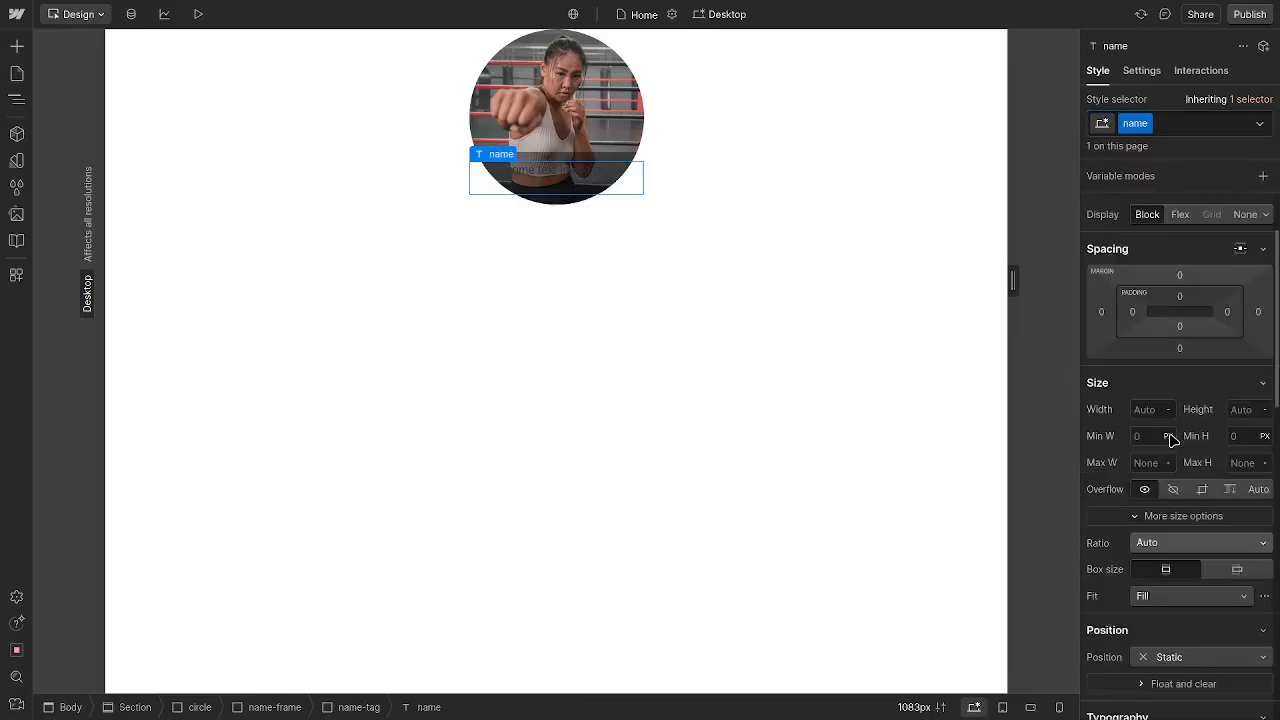
{"action": "scroll", "coordinate": [1170, 440], "scroll_direction": "down", "scroll_amount": 7}
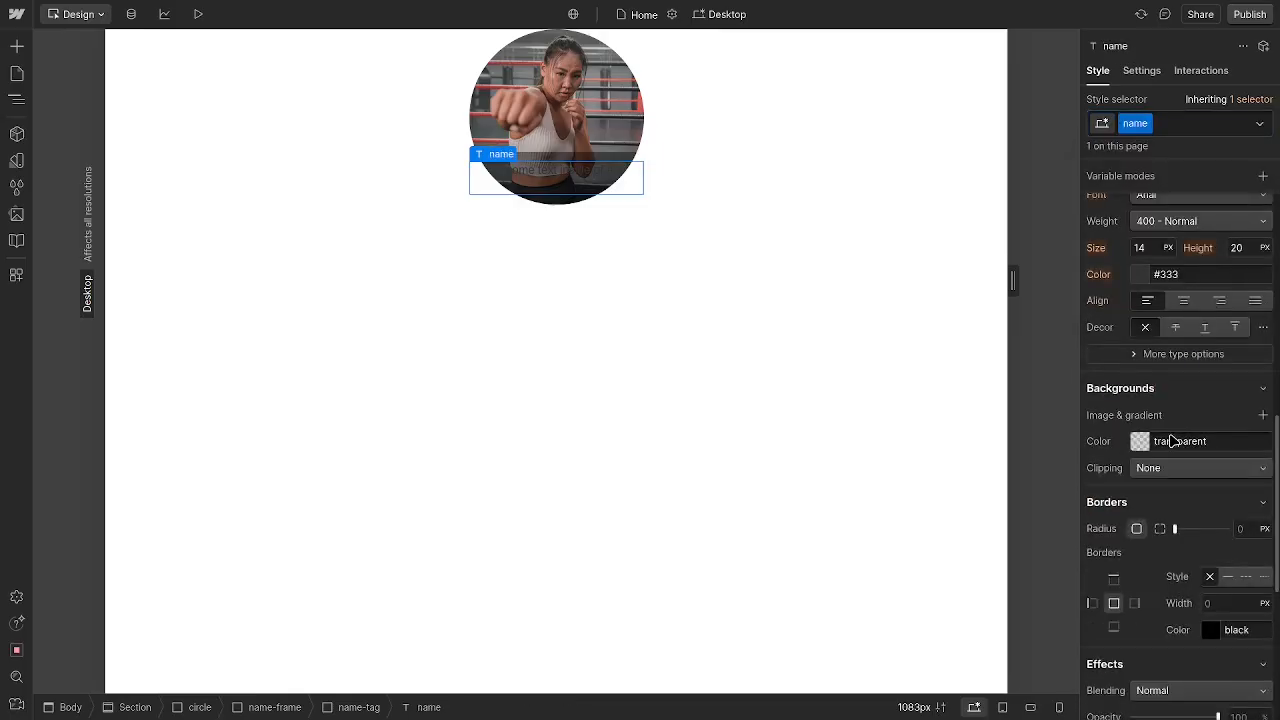
{"action": "left_click", "coordinate": [1140, 274]}
{"action": "left_click_drag", "start_coordinate": [1134, 320], "coordinate": [1074, 286]}
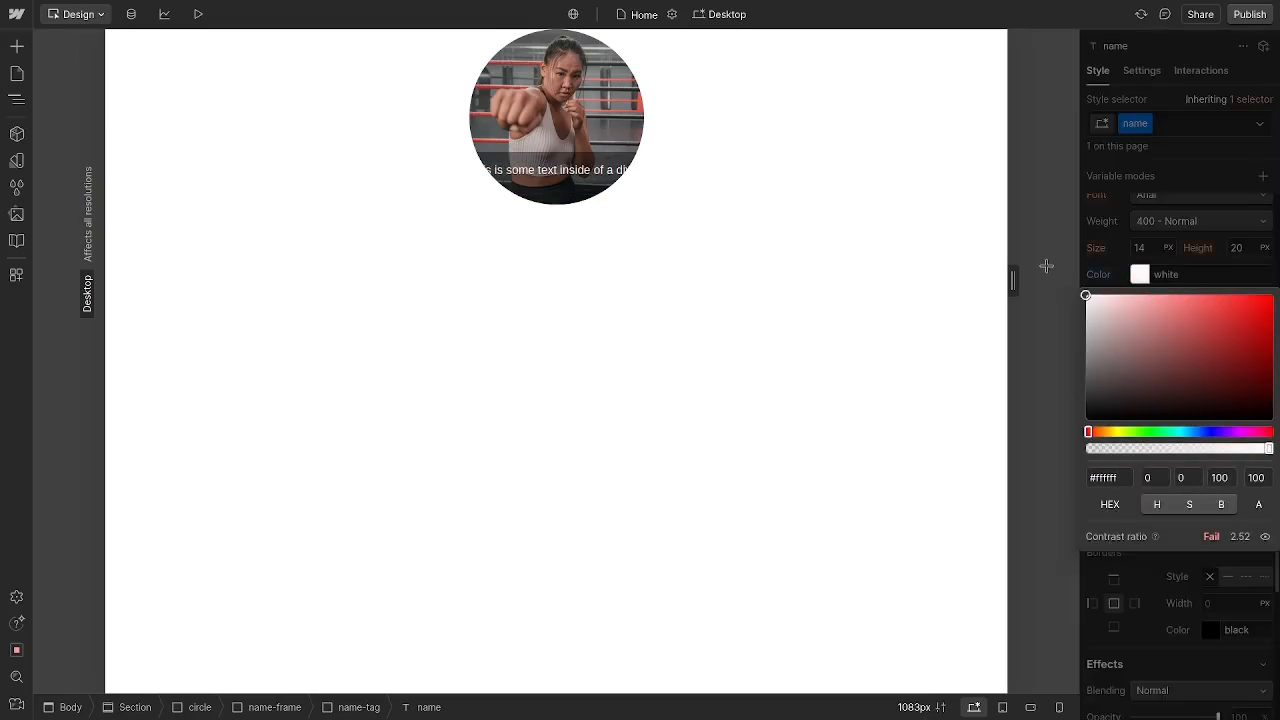
{"action": "left_click", "coordinate": [1108, 241]}
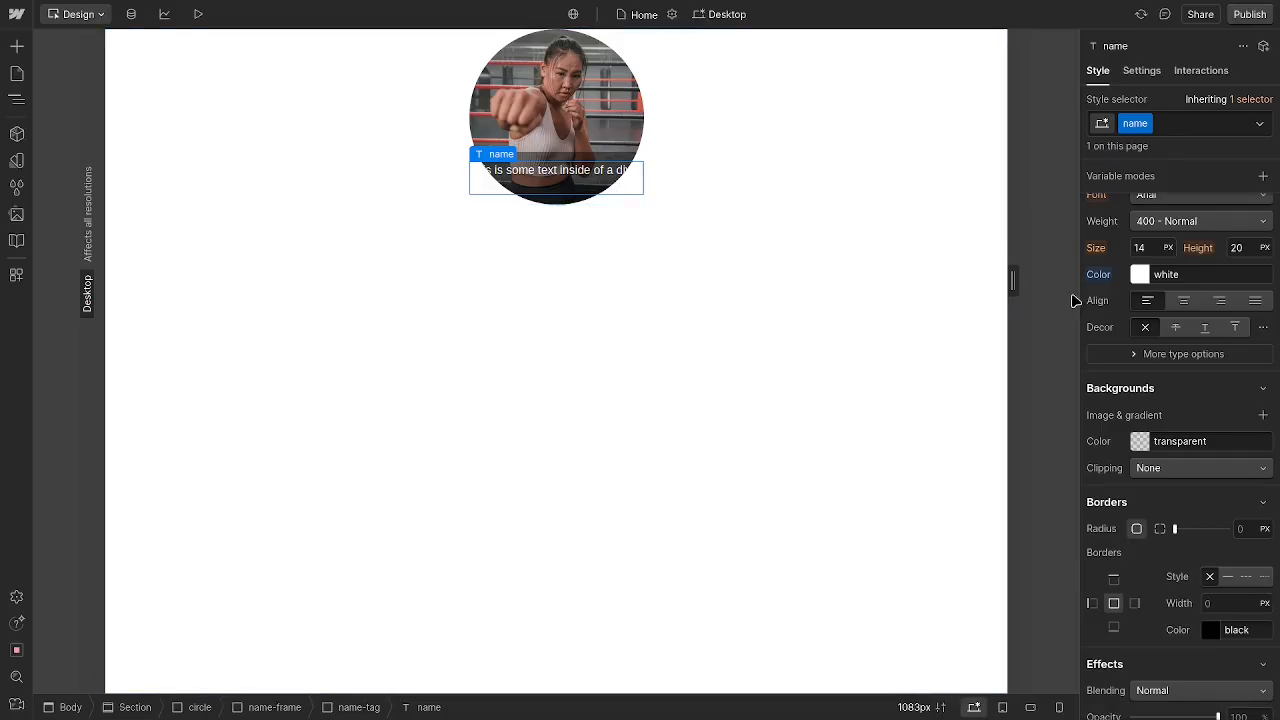
- Set the name text to size 1 EM, weight 700 - Bold and line height 1.5 EM
{"action": "left_click", "coordinate": [1140, 248]}
{"action": "type", "text": "1"}
{"action": "key", "text": "Return"}
{"action": "scroll", "coordinate": [1108, 340], "scroll_direction": "up", "scroll_amount": 2}
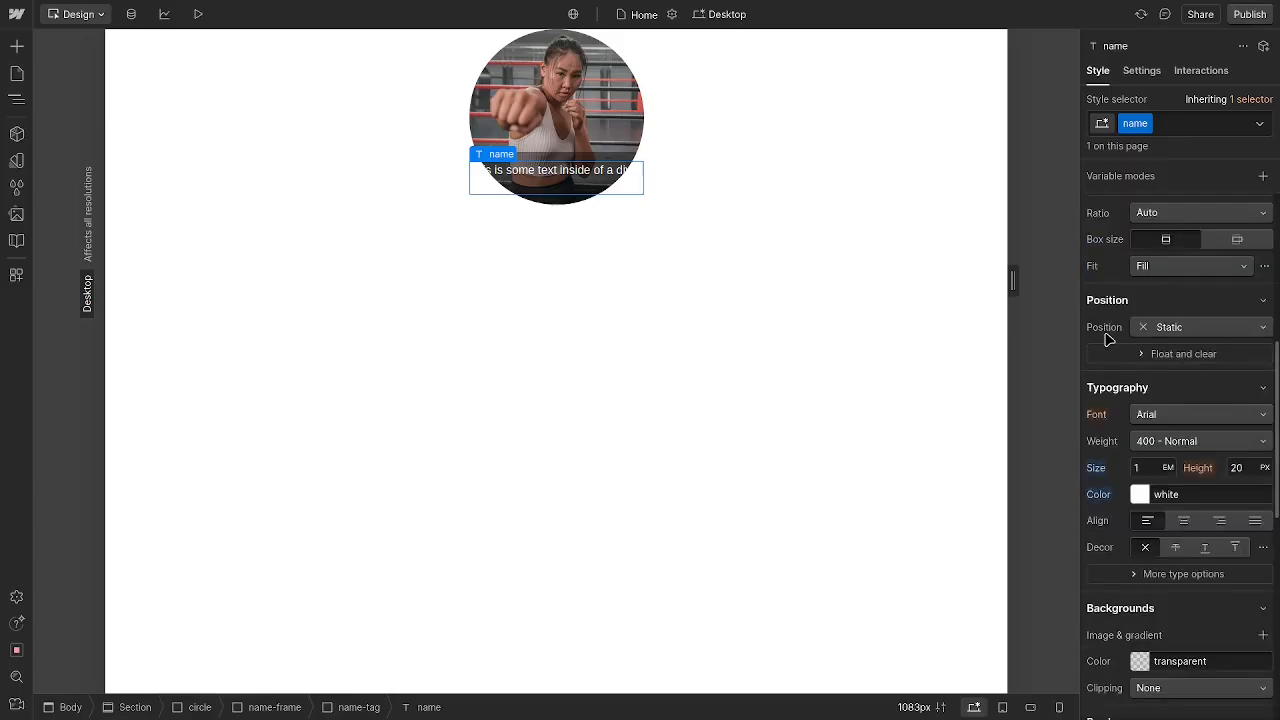
{"action": "left_click", "coordinate": [1190, 441]}
{"action": "left_click", "coordinate": [1150, 497]}
{"action": "left_click", "coordinate": [1240, 469]}
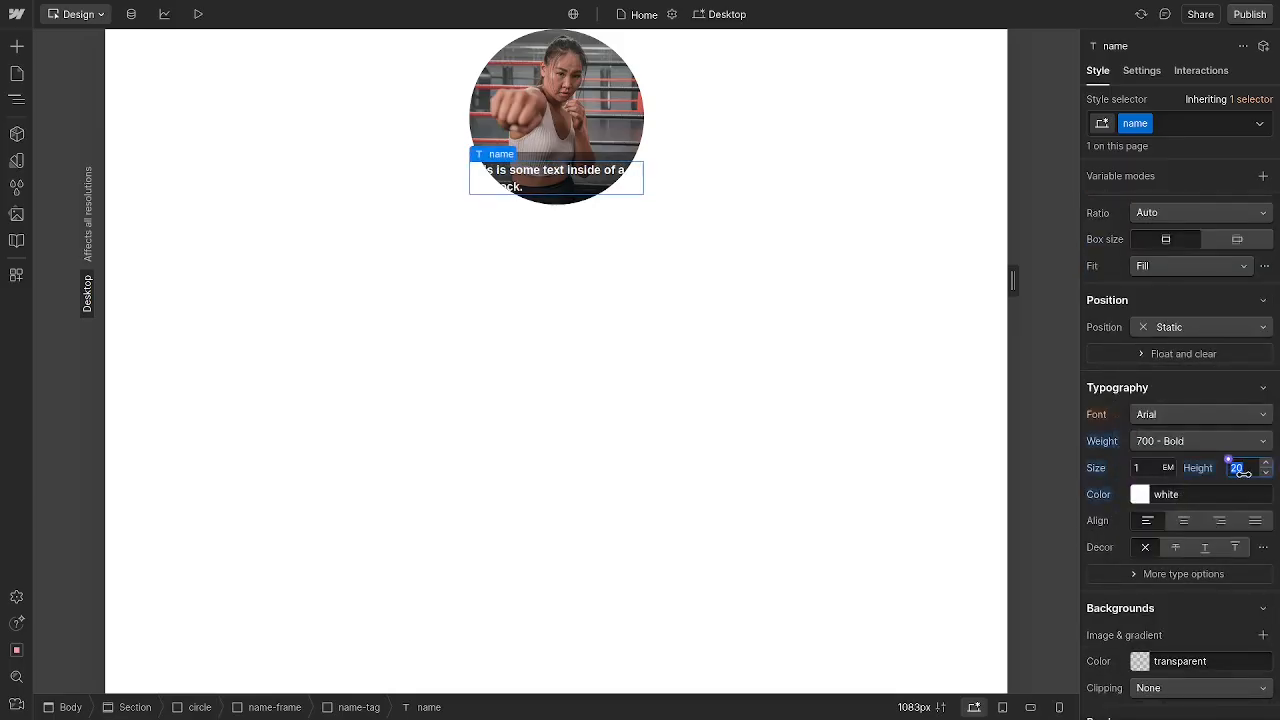
{"action": "type", "text": "1.5em"}
{"action": "left_click", "coordinate": [745, 380]}
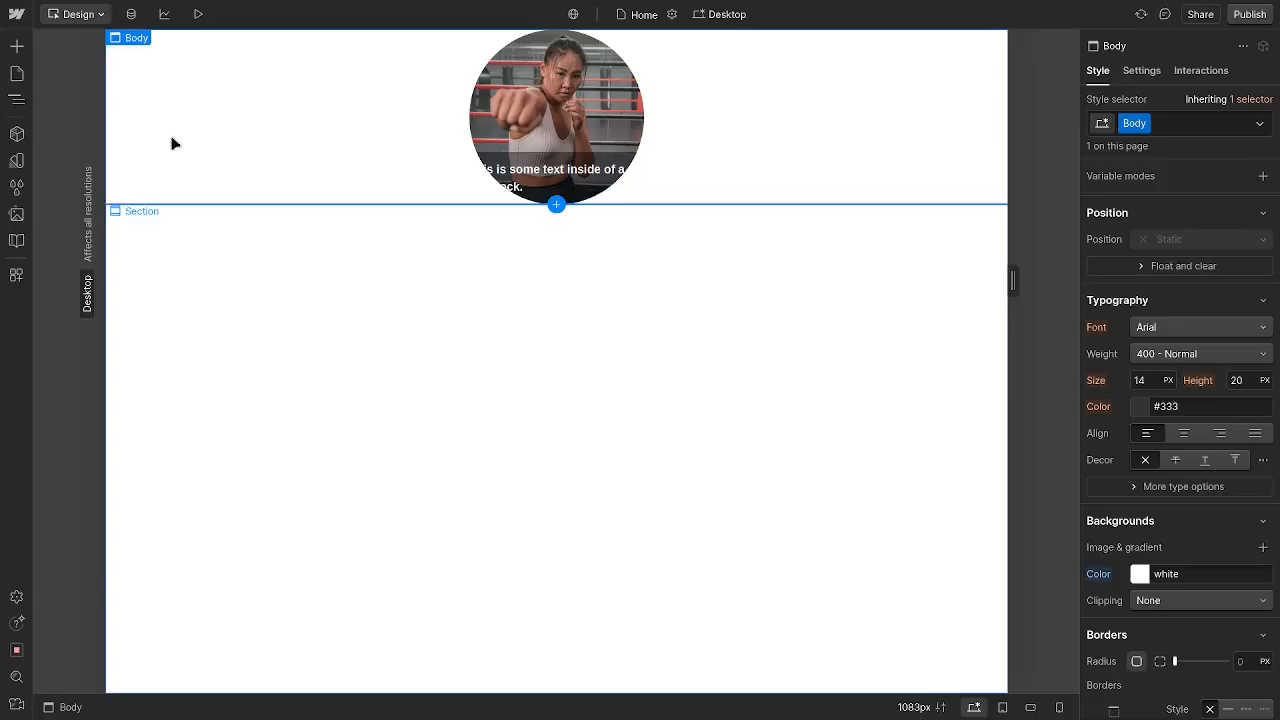
- Replace the placeholder text in the name tag with the pictured woman's first name, as given by her image asset
{"action": "left_click", "coordinate": [17, 216]}
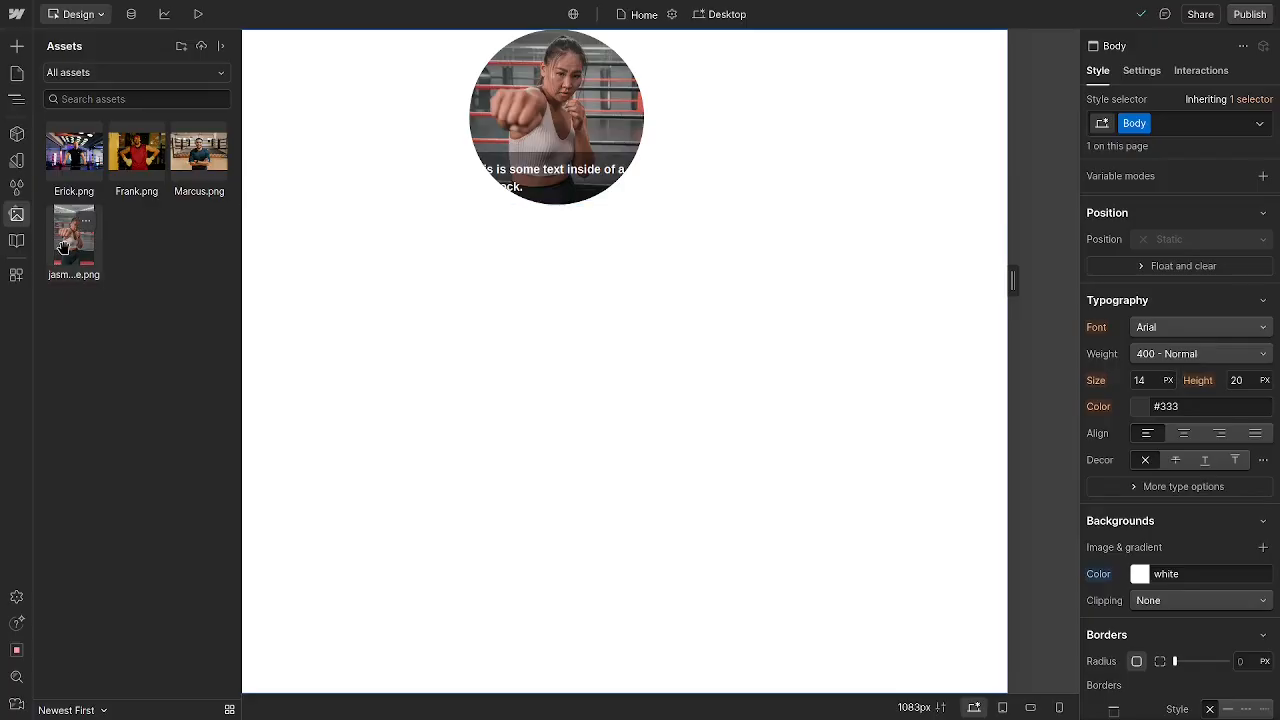
{"action": "type", "text": "Jasmine"}
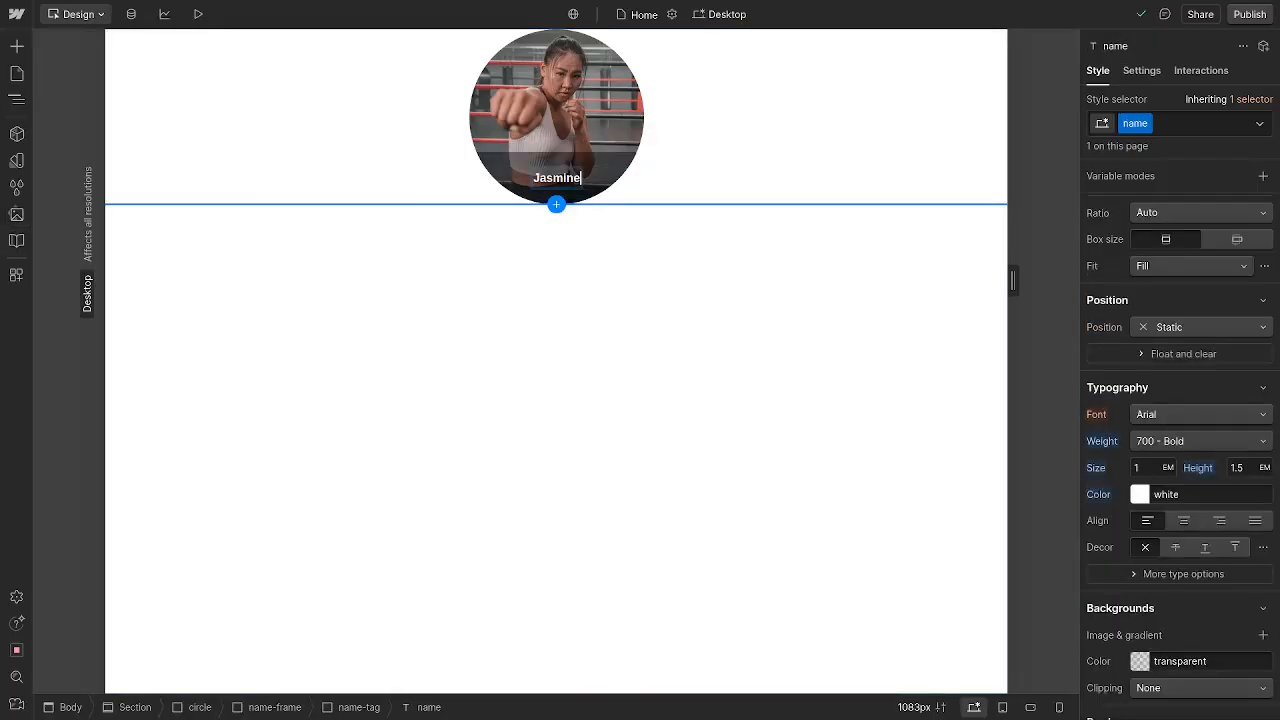
{"action": "left_click", "coordinate": [637, 245]}
- Set the font size of the name text to 2 EM, trying 1.5 EM for comparison
{"action": "left_click", "coordinate": [560, 180]}
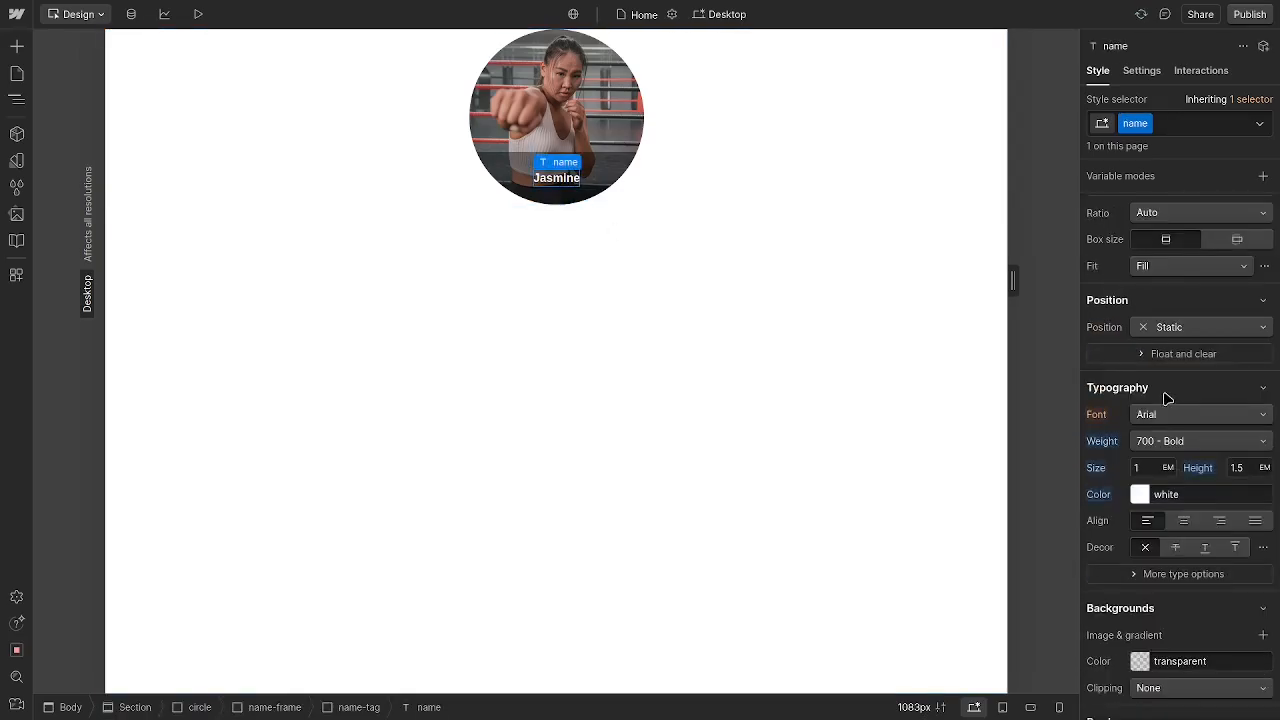
{"action": "left_click", "coordinate": [1149, 468]}
{"action": "type", "text": "2"}
{"action": "key", "text": "Return"}
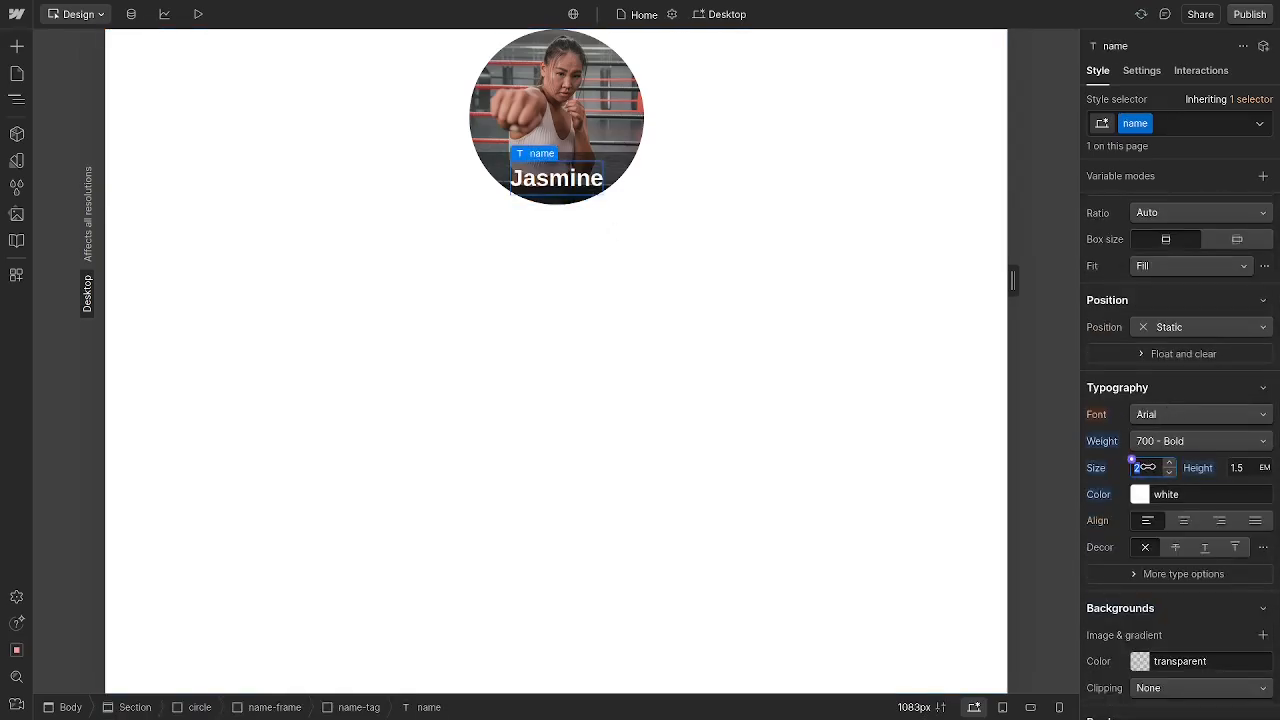
{"action": "type", "text": "1.5"}
{"action": "key", "text": "Return"}
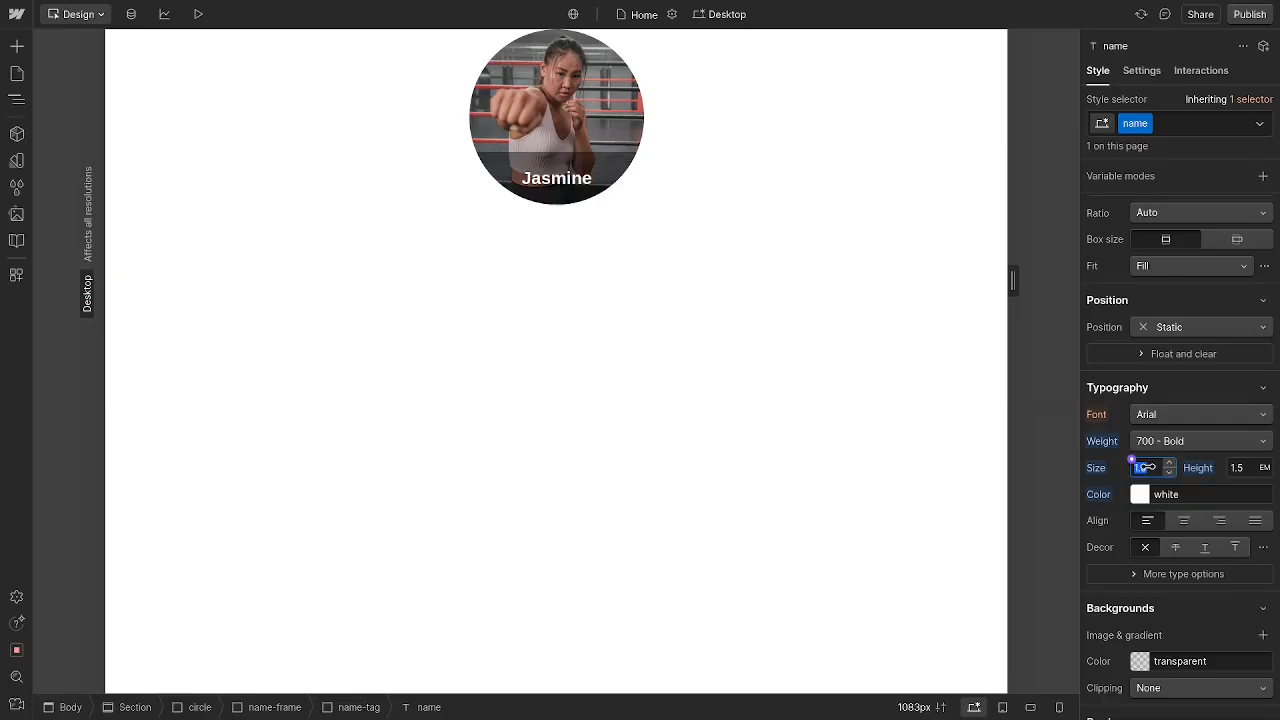
{"action": "type", "text": "2"}
{"action": "key", "text": "Return"}
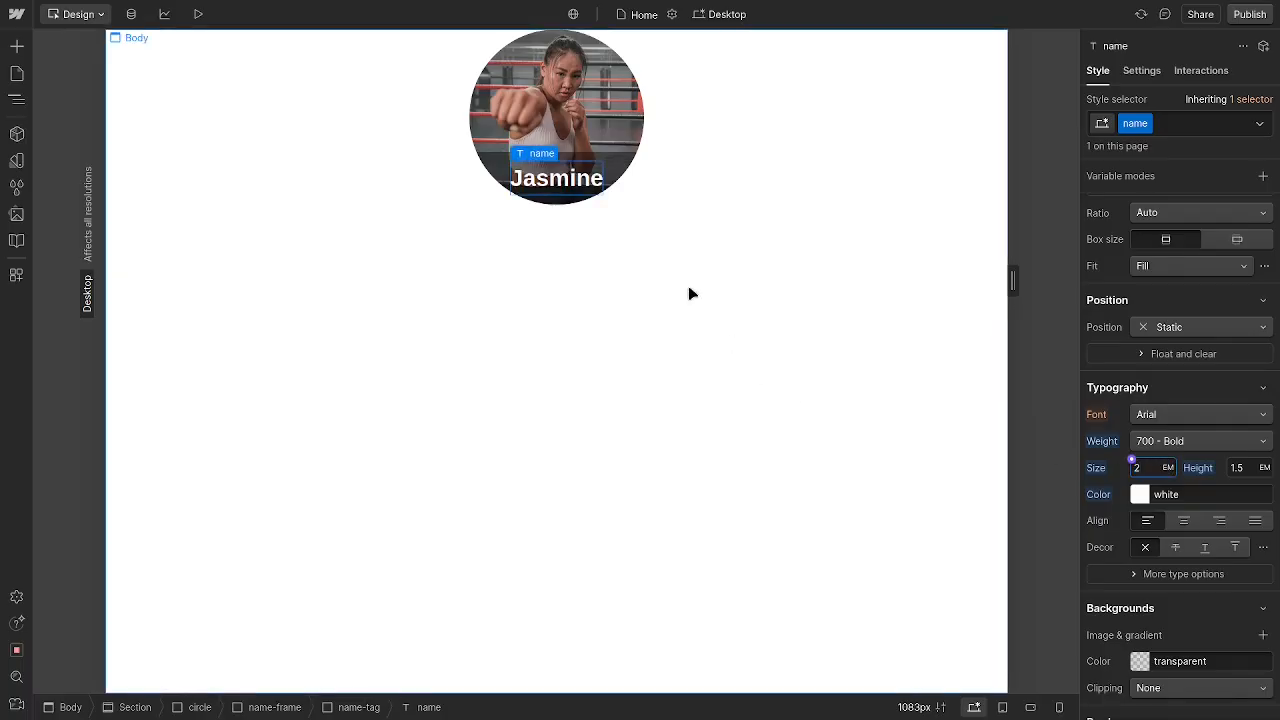
{"action": "left_click", "coordinate": [689, 293]}
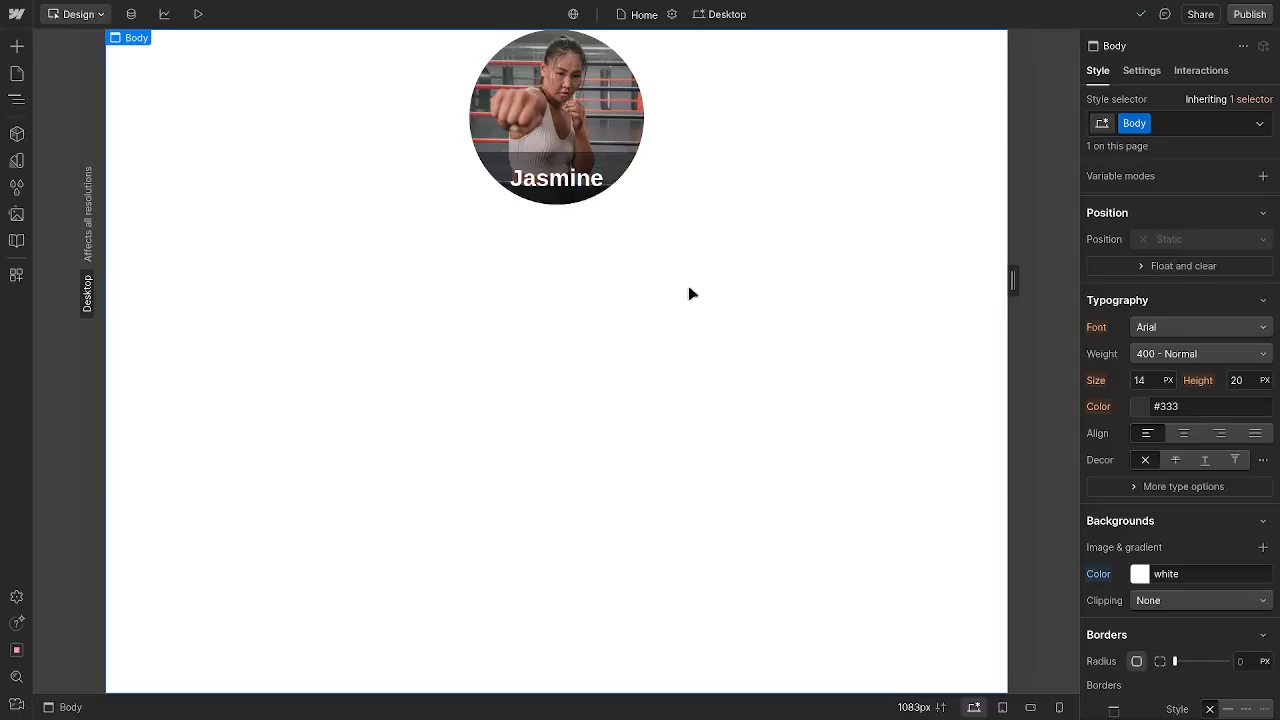
- Reveal the hidden first section by setting the display of the Section class to Flex
{"action": "left_click", "coordinate": [17, 101]}
{"action": "left_click", "coordinate": [90, 93]}
{"action": "scroll", "coordinate": [1226, 294], "scroll_direction": "up", "scroll_amount": 3}
{"action": "left_click", "coordinate": [1147, 239]}
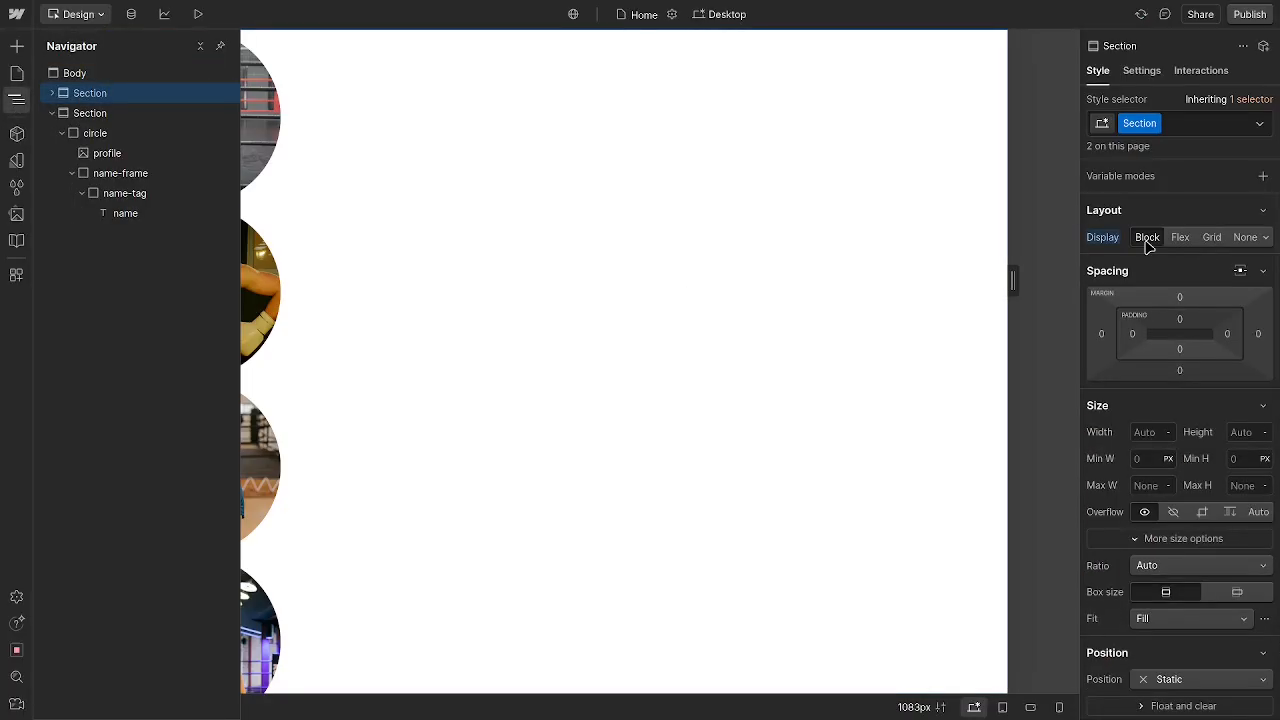
{"action": "left_click", "coordinate": [1180, 238]}
- Duplicate the circle block that holds the profile image and name tag in the second section
{"action": "left_click", "coordinate": [124, 193]}
{"action": "left_click", "coordinate": [122, 173]}
{"action": "left_click", "coordinate": [110, 133]}
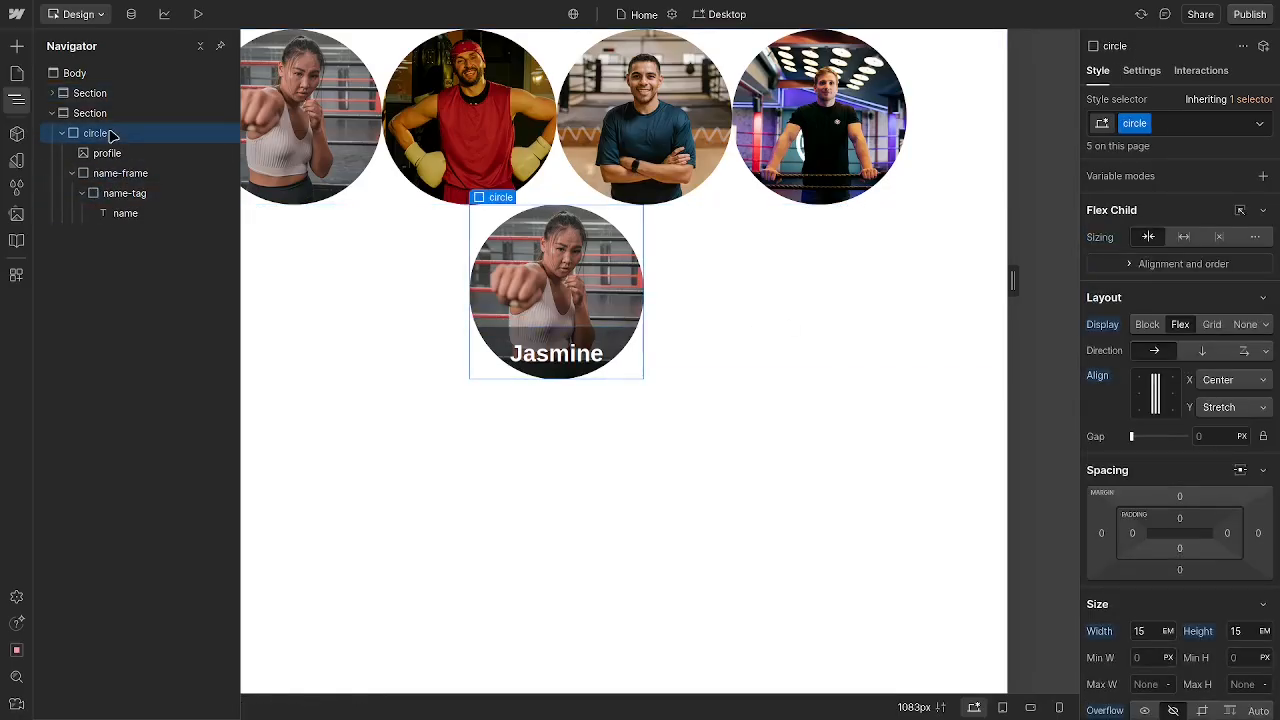
{"action": "key", "text": "ctrl+d"}
- Change the name text in the duplicated circle to the first name of the man in the red tank top
{"action": "left_click", "coordinate": [100, 153]}
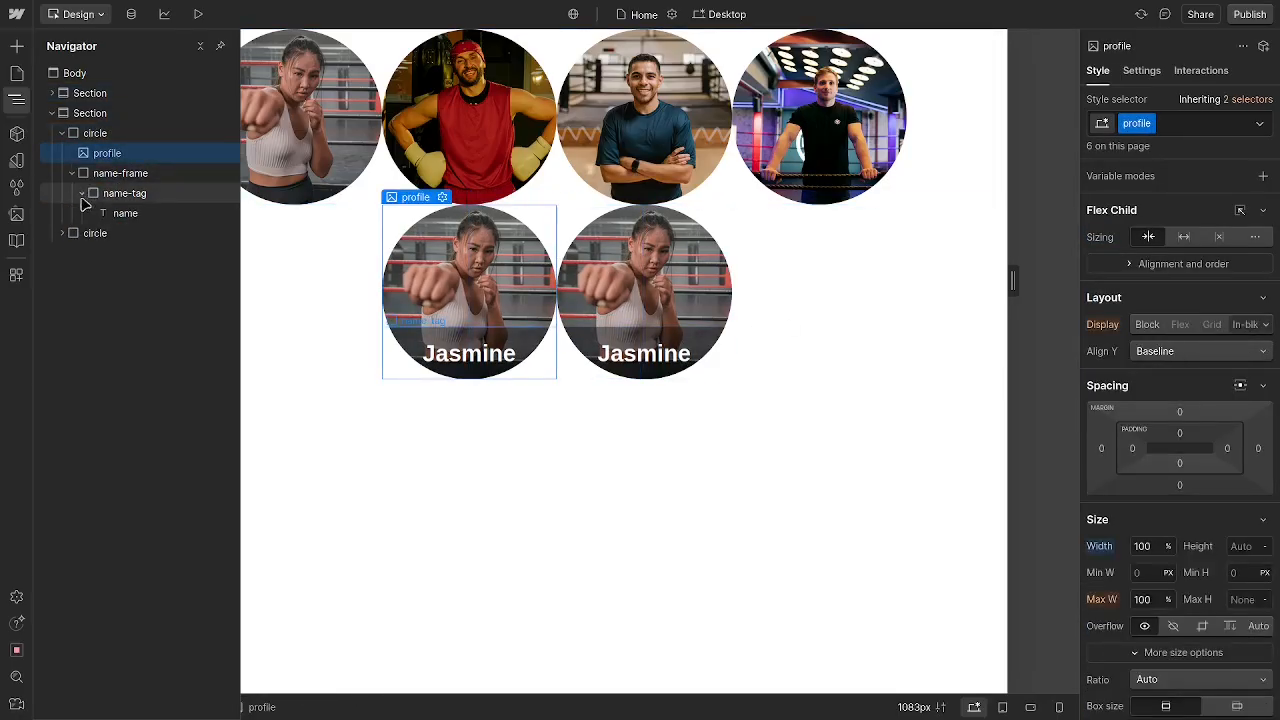
{"action": "left_click", "coordinate": [62, 233]}
{"action": "left_click", "coordinate": [118, 213]}
{"action": "left_click", "coordinate": [73, 273]}
{"action": "left_click", "coordinate": [94, 292]}
{"action": "left_click", "coordinate": [82, 293]}
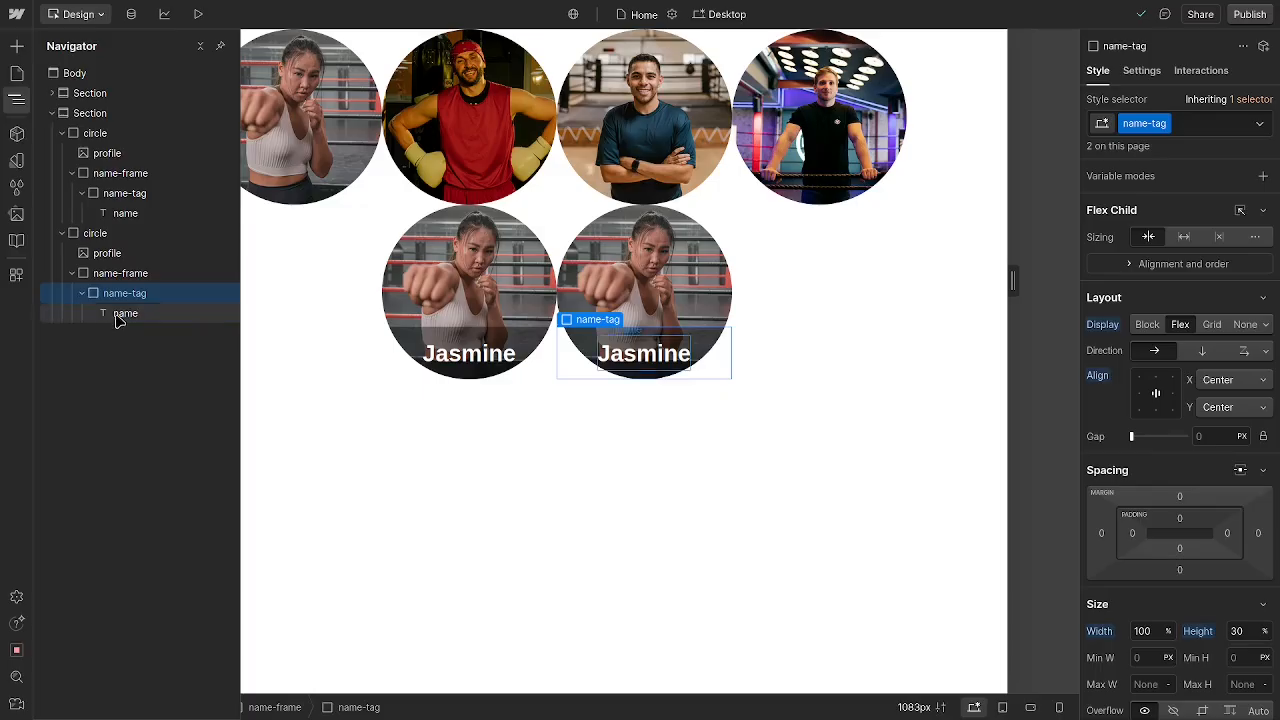
{"action": "left_click", "coordinate": [118, 313]}
{"action": "left_click", "coordinate": [17, 216]}
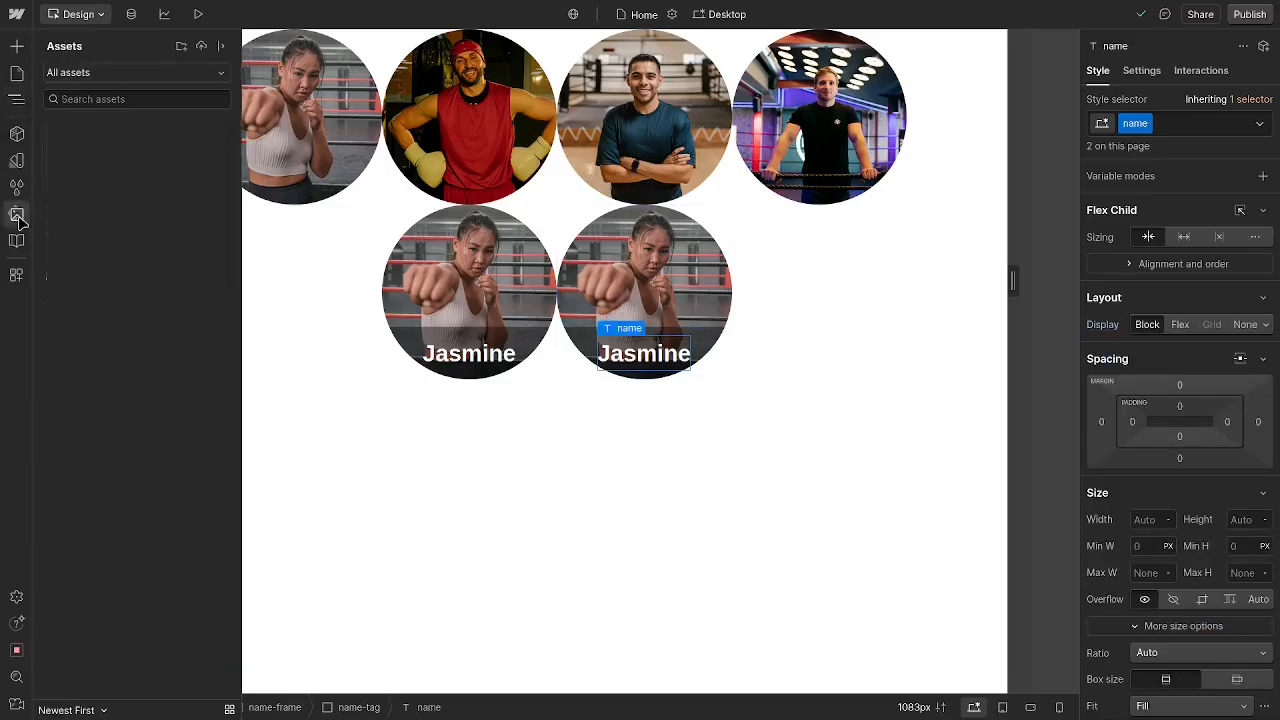
{"action": "left_click", "coordinate": [17, 216]}
{"action": "key", "text": "Return"}
{"action": "type", "text": "Frank"}
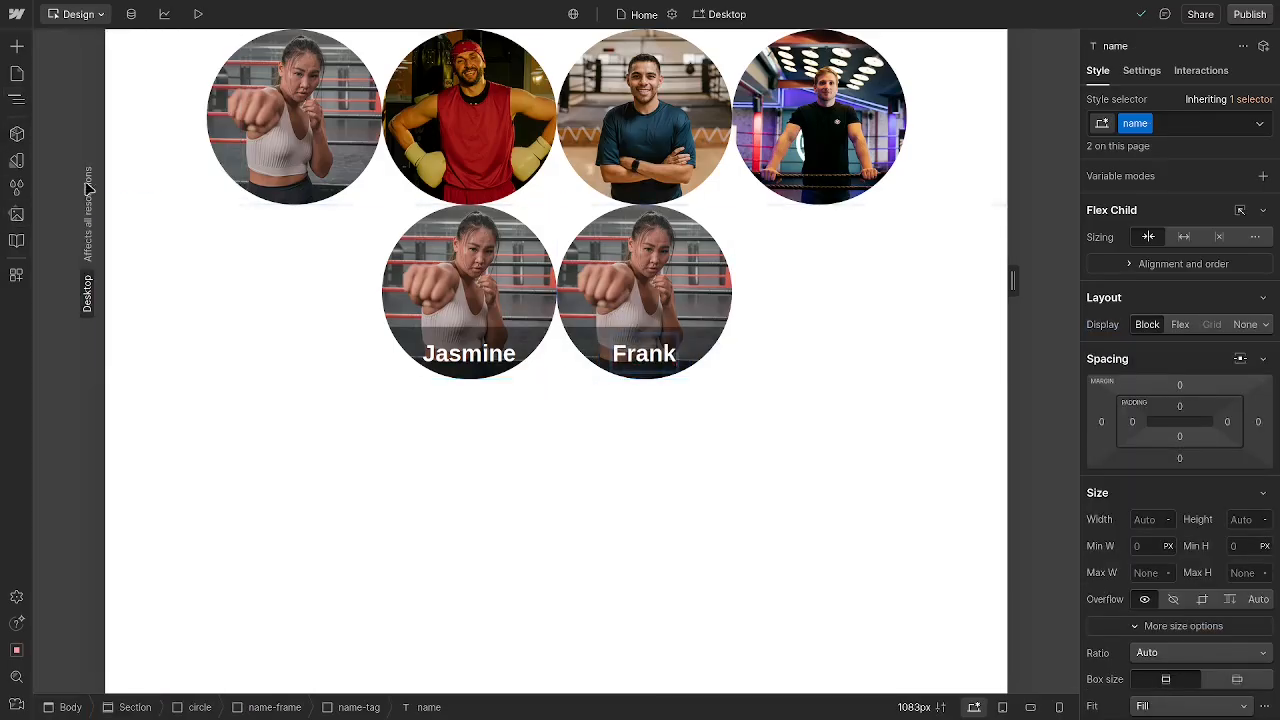
{"action": "left_click", "coordinate": [606, 232]}
{"action": "left_click", "coordinate": [592, 184]}
- Replace the duplicated circle's profile image with the asset of the man in the red tank top
{"action": "left_click", "coordinate": [17, 100]}
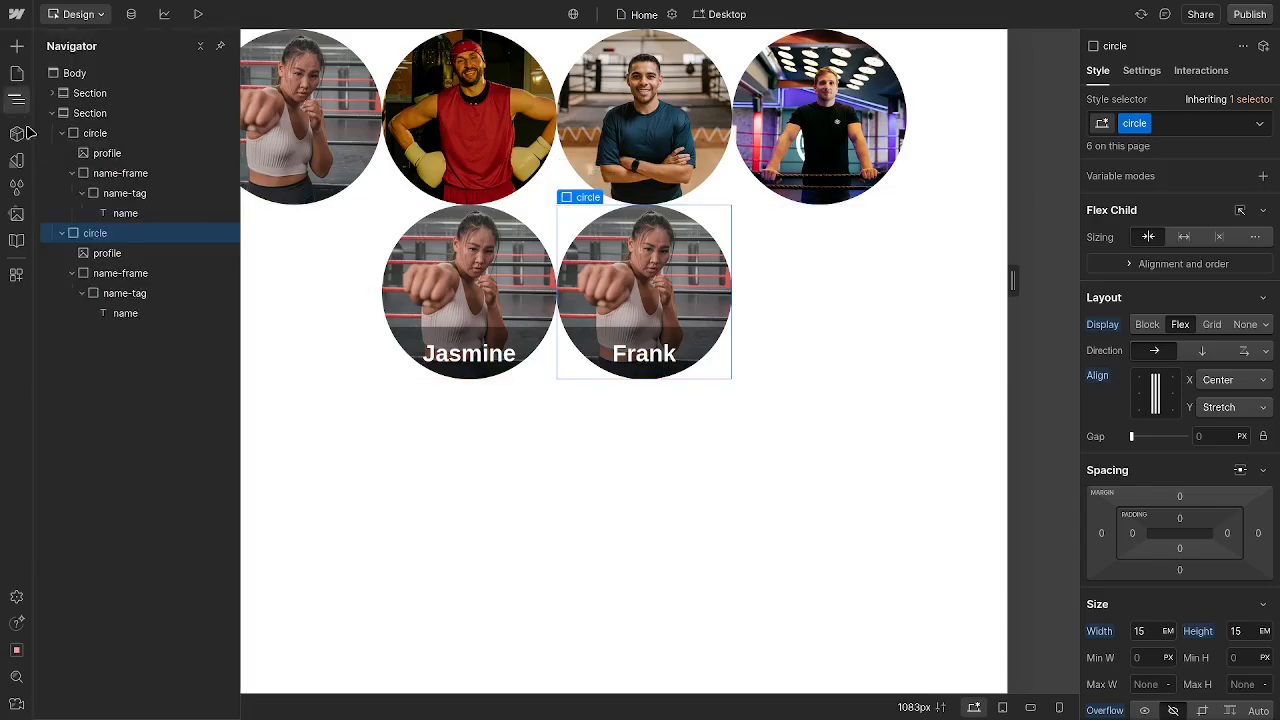
{"action": "left_click", "coordinate": [105, 256]}
{"action": "left_click", "coordinate": [617, 198]}
{"action": "left_click", "coordinate": [678, 337]}
{"action": "left_click", "coordinate": [134, 156]}
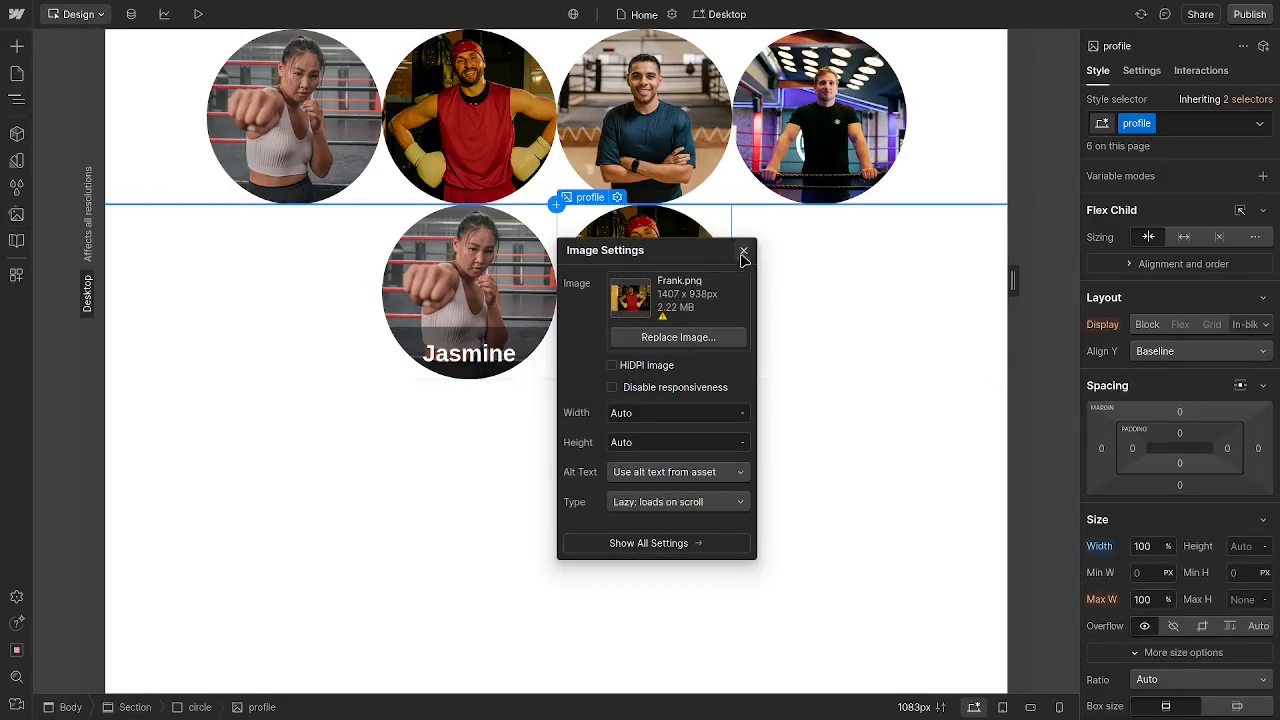
{"action": "left_click", "coordinate": [743, 251]}
- Duplicate the second circle and change the copy's name text to the first name of the man in the blue shirt
{"action": "left_click", "coordinate": [17, 100]}
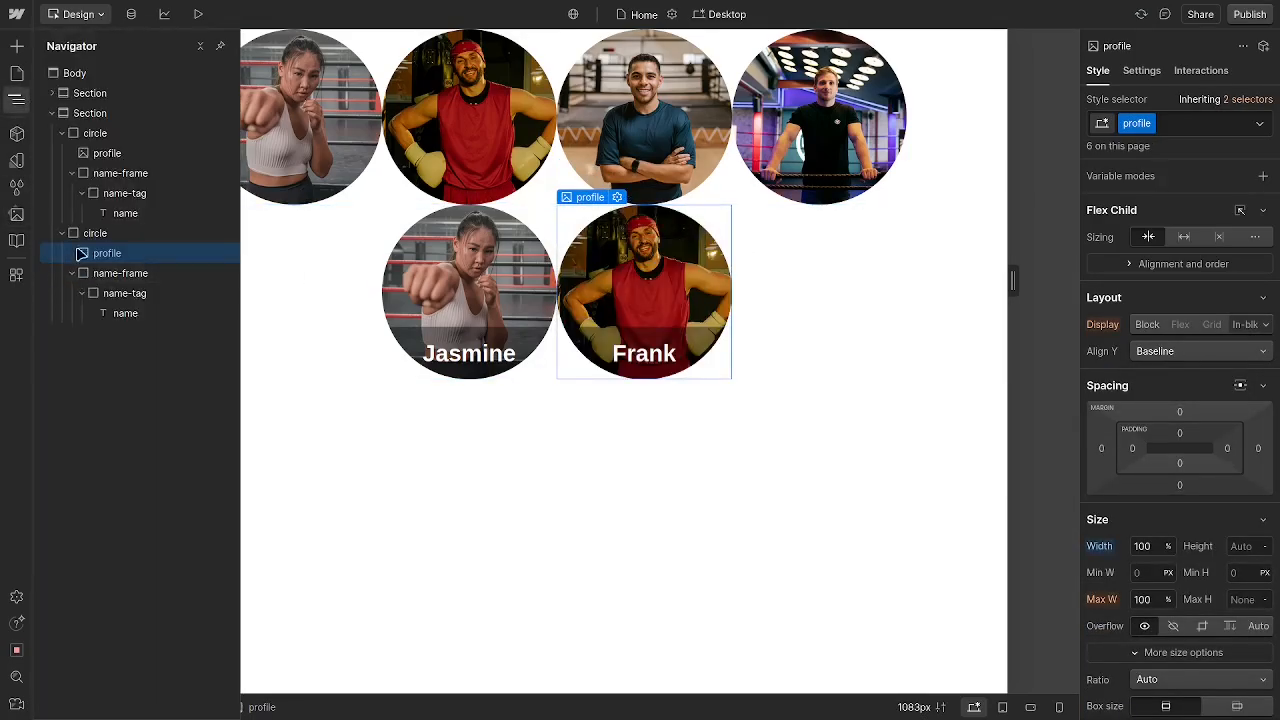
{"action": "left_click", "coordinate": [92, 233]}
{"action": "key", "text": "ctrl+d"}
{"action": "left_click", "coordinate": [17, 216]}
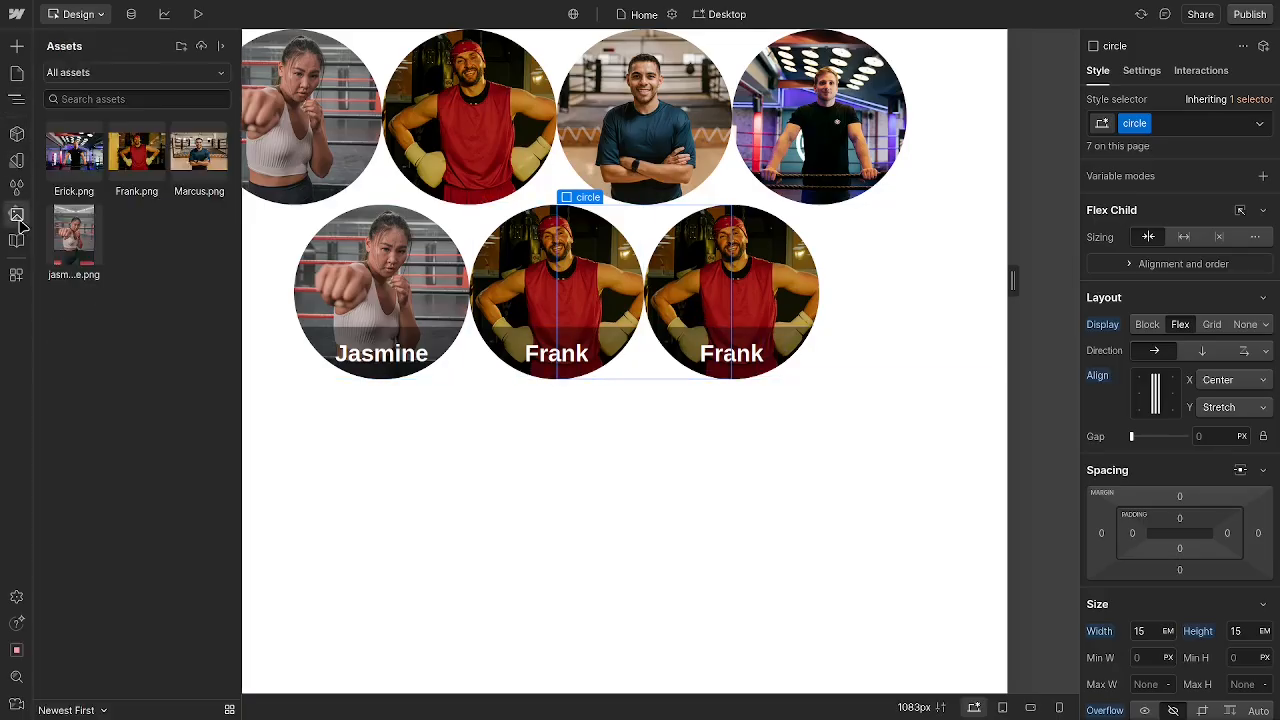
{"action": "left_click", "coordinate": [730, 356]}
{"action": "left_click", "coordinate": [446, 374]}
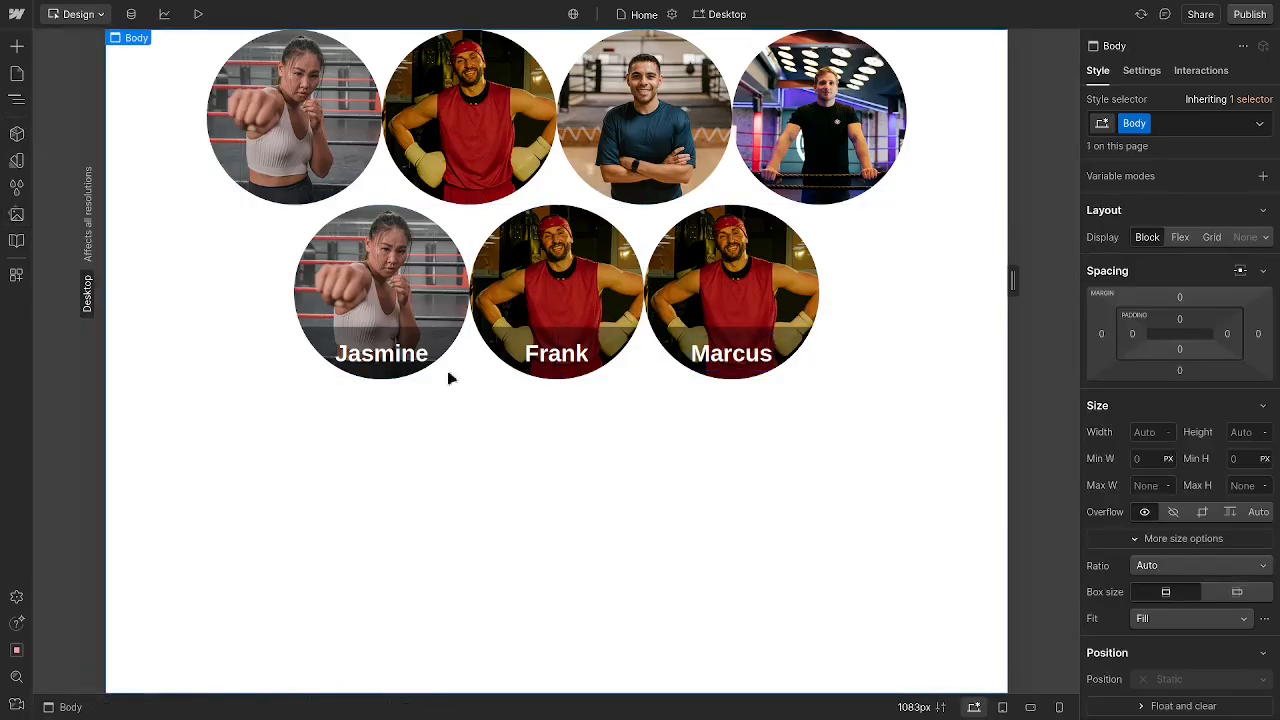
- Replace the third circle's profile image with the asset of the man in the blue shirt
{"action": "left_click", "coordinate": [17, 100]}
{"action": "left_click", "coordinate": [107, 353]}
{"action": "left_click", "coordinate": [706, 199]}
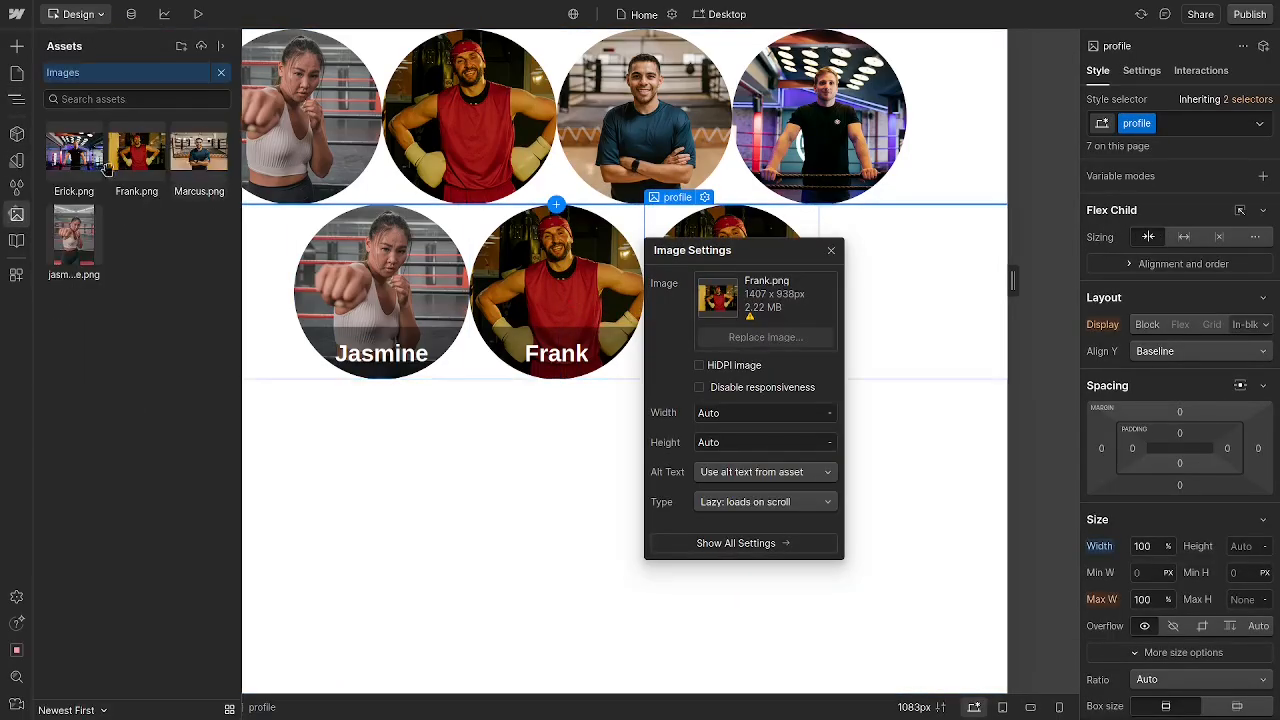
{"action": "left_click", "coordinate": [180, 168]}
- Duplicate the third circle and replace the copy's profile image with the asset of the man in the black shirt
{"action": "left_click", "coordinate": [17, 100]}
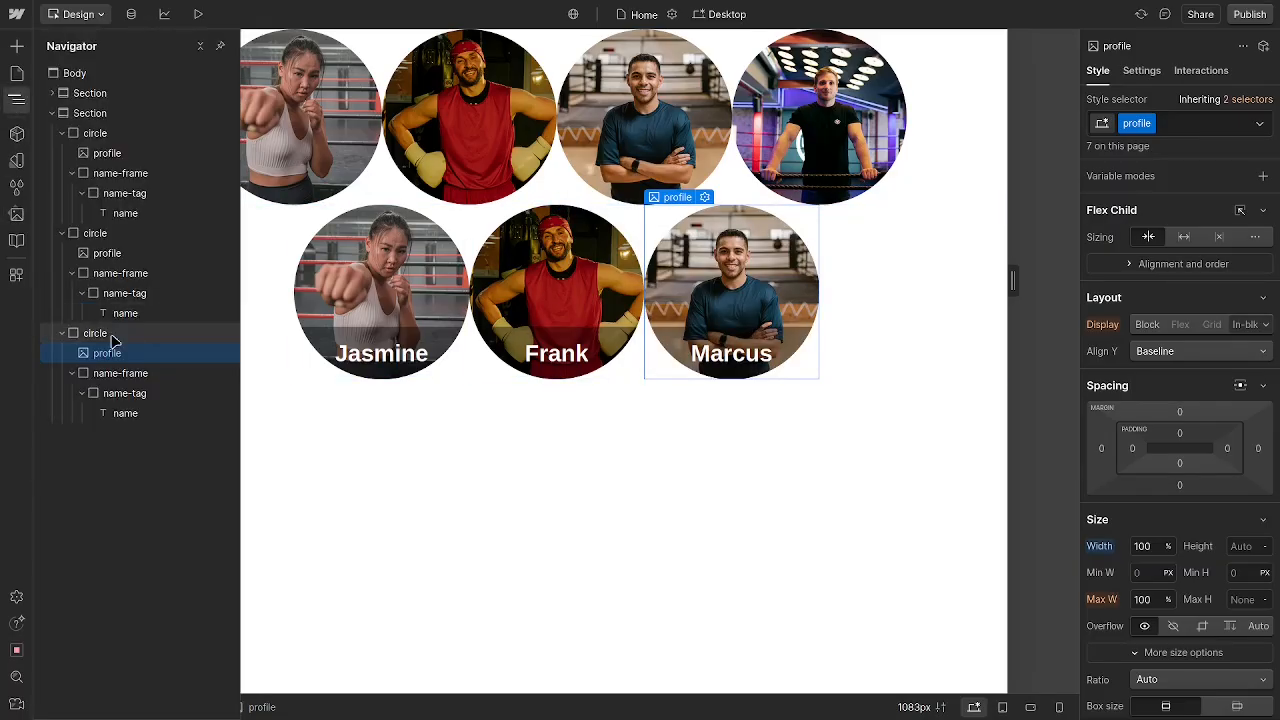
{"action": "left_click", "coordinate": [105, 335]}
{"action": "key", "text": "ctrl+d"}
{"action": "left_click", "coordinate": [105, 453]}
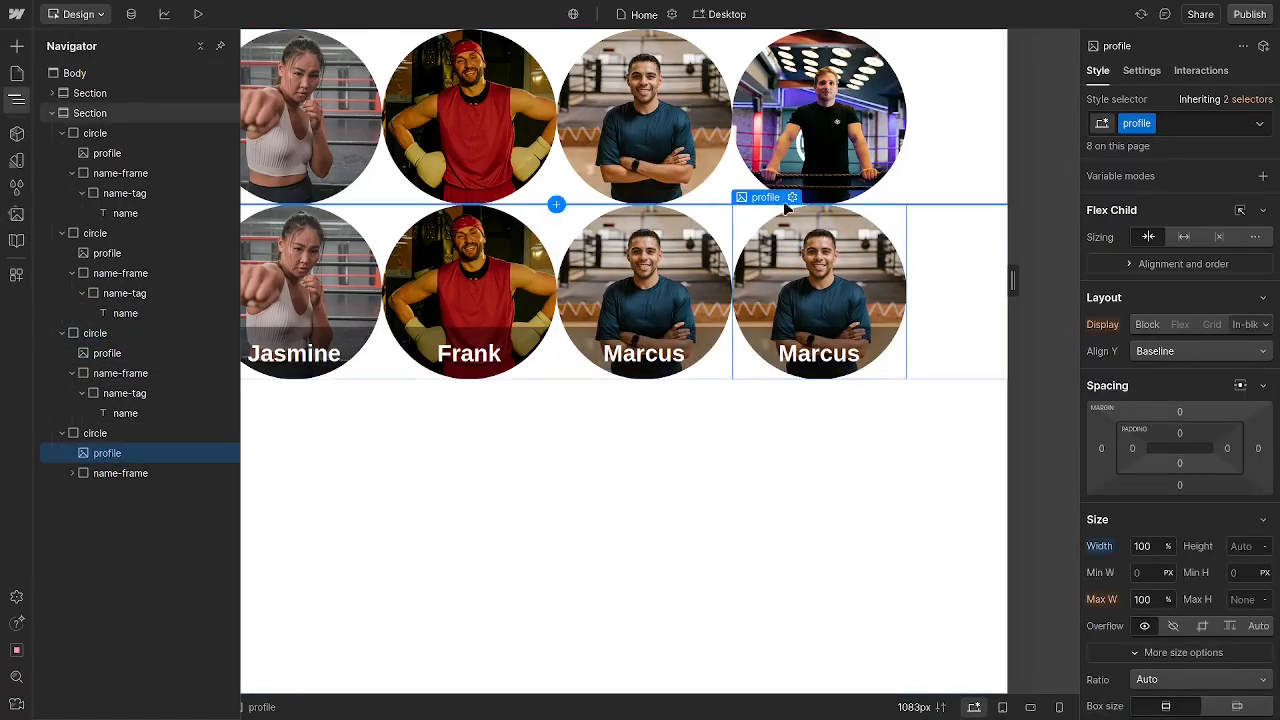
{"action": "left_click", "coordinate": [792, 197]}
{"action": "left_click", "coordinate": [75, 228]}
- Change the name text in the fourth circle to the first name of the man in the black shirt
{"action": "double_click", "coordinate": [811, 365]}
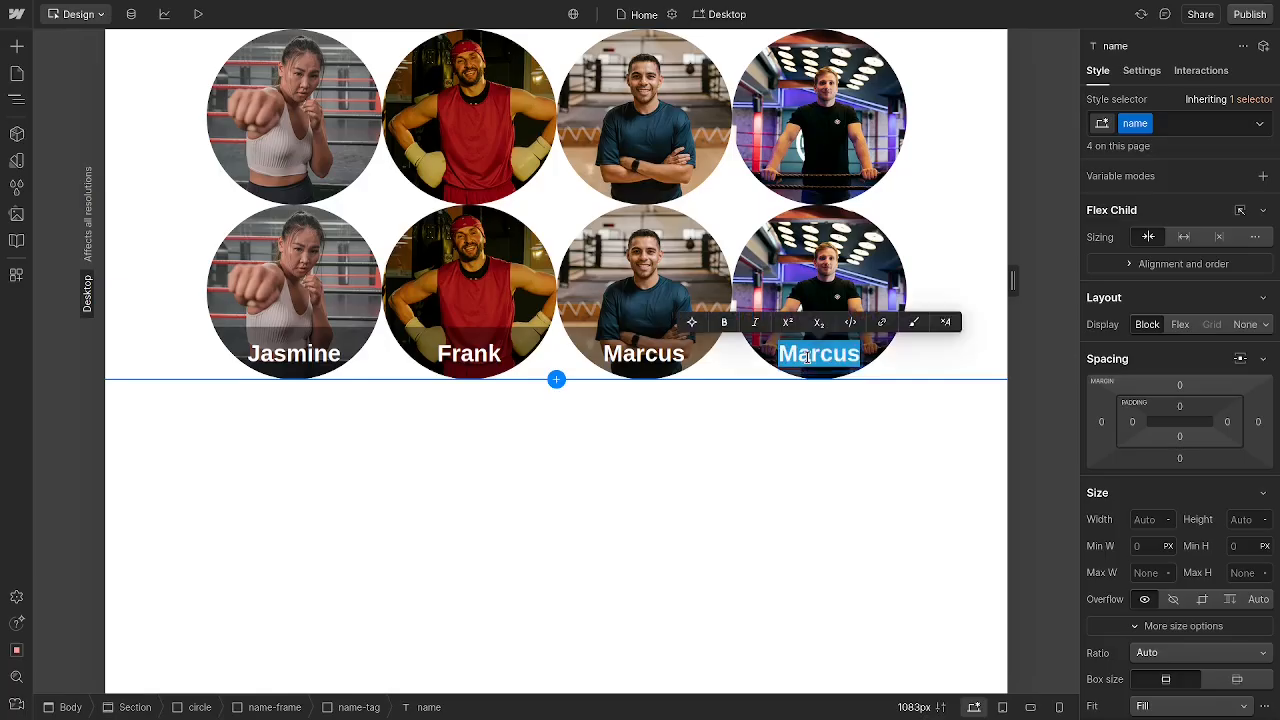
{"action": "type", "text": "erick"}
{"action": "left_click", "coordinate": [754, 449]}
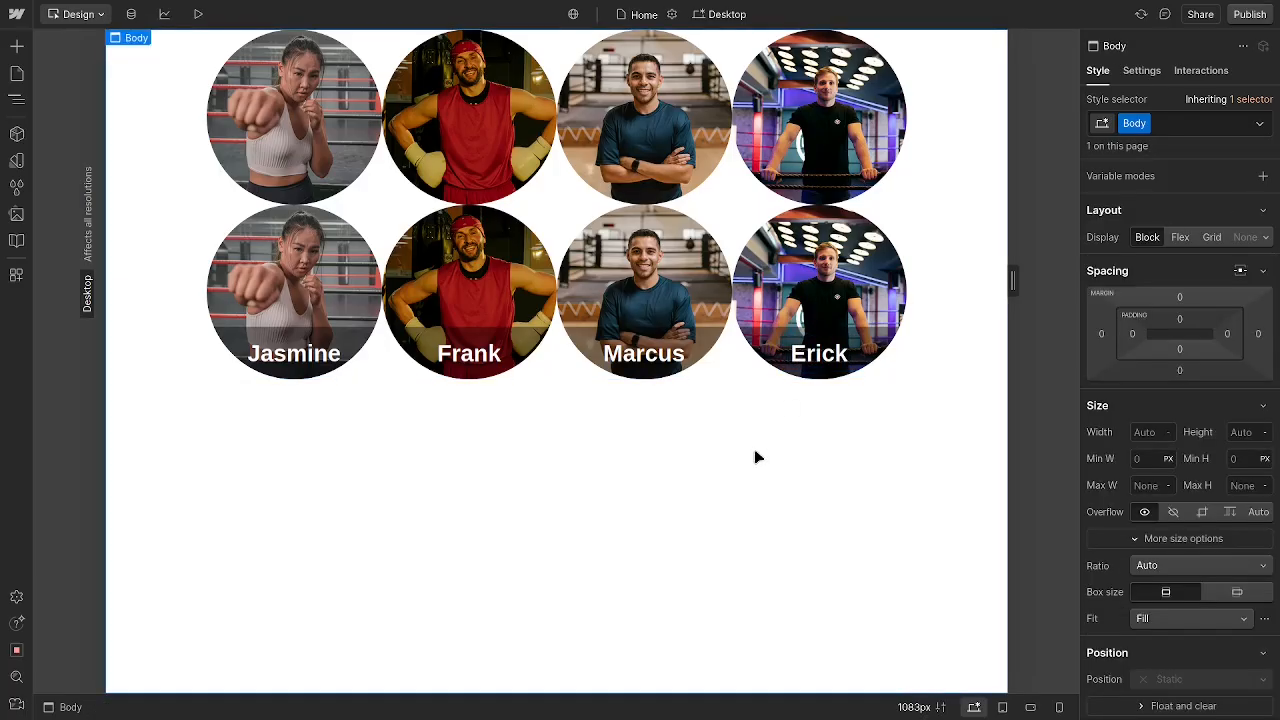